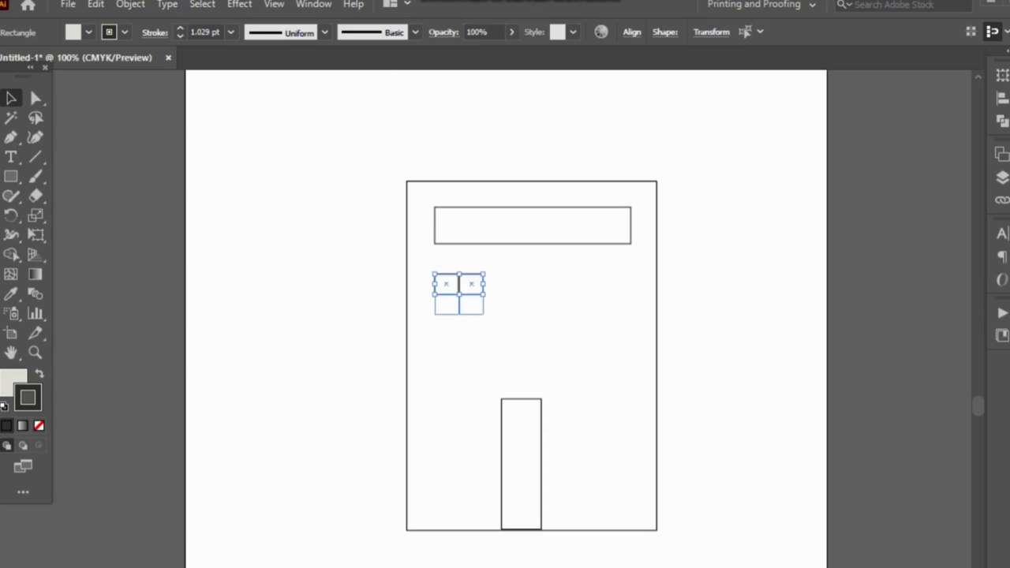
- Select the four small panes and group them into one window
mouse_move(656, 331)
mouse_down()
mouse_move(700, 369)
mouse_move(656, 332)
mouse_up()
click(470, 303)
shift+click(657, 410)
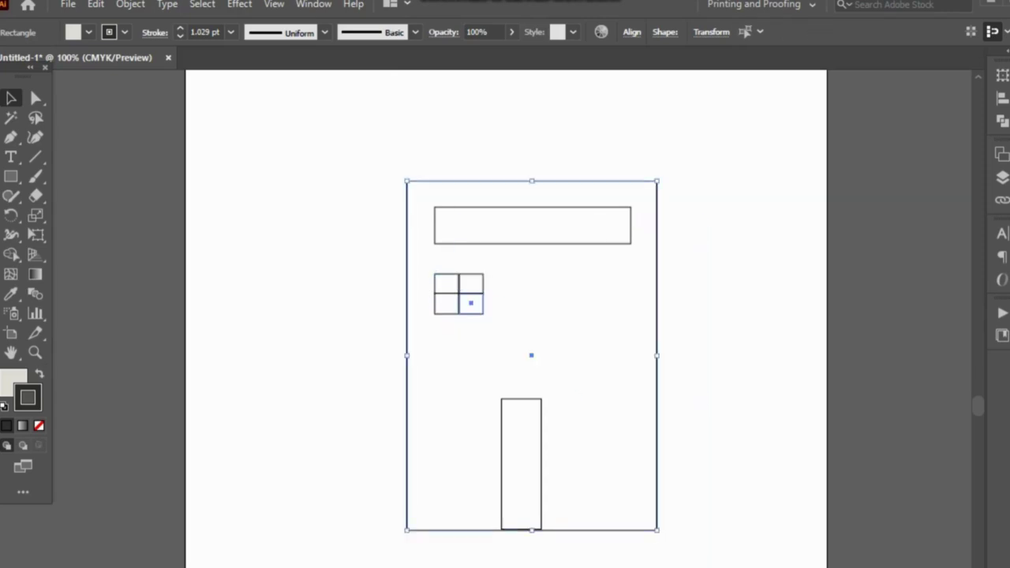
click(458, 294)
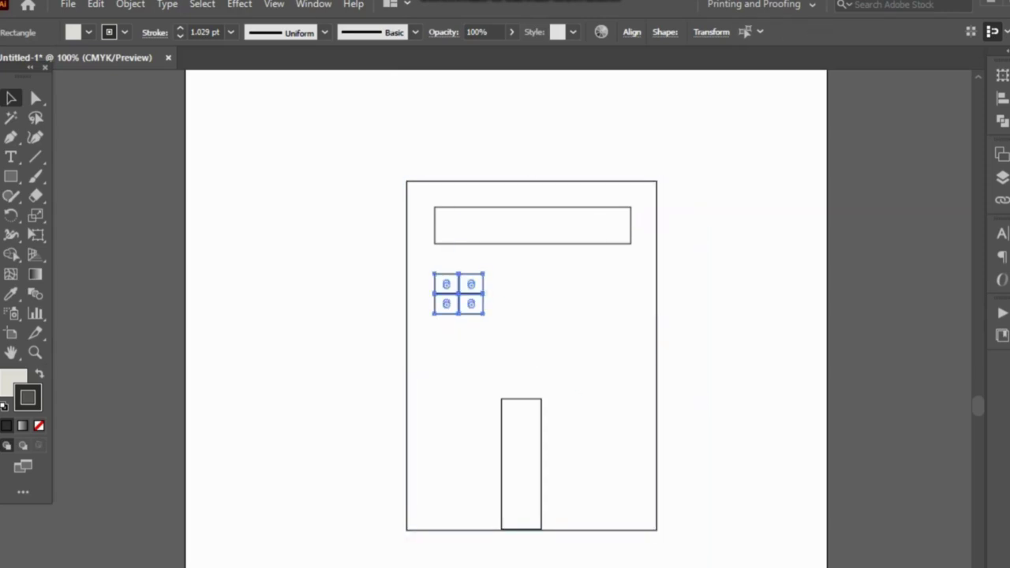
- Copy the door leaf to form a double door and move the whole building higher on the artboard
click(521, 464)
drag(521, 464, 520, 416)
key(ctrl+a)
- Reduce the sign rectangle's height and narrow it from both ends
click(492, 196)
drag(492, 196, 491, 192)
drag(590, 177, 579, 177)
drag(394, 177, 403, 176)
key(ctrl+shift+a)
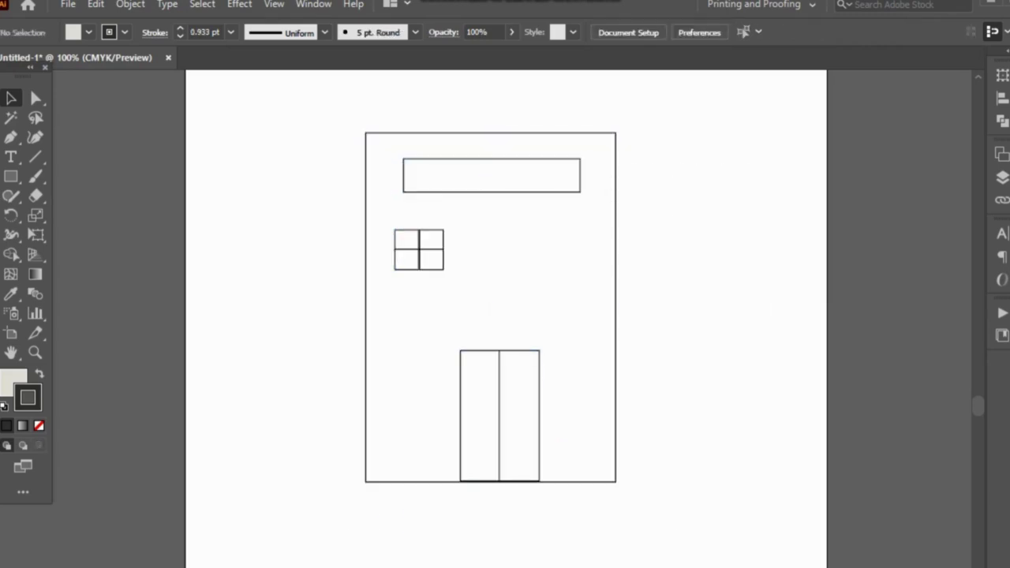
- Place one window group on each side of the double door and shift the door slightly left between them
click(419, 249)
drag(419, 249, 514, 415)
key(ctrl+z)
click(480, 415)
shift+click(513, 316)
shift+click(519, 415)
shift+click(513, 316)
click(442, 426)
click(411, 375)
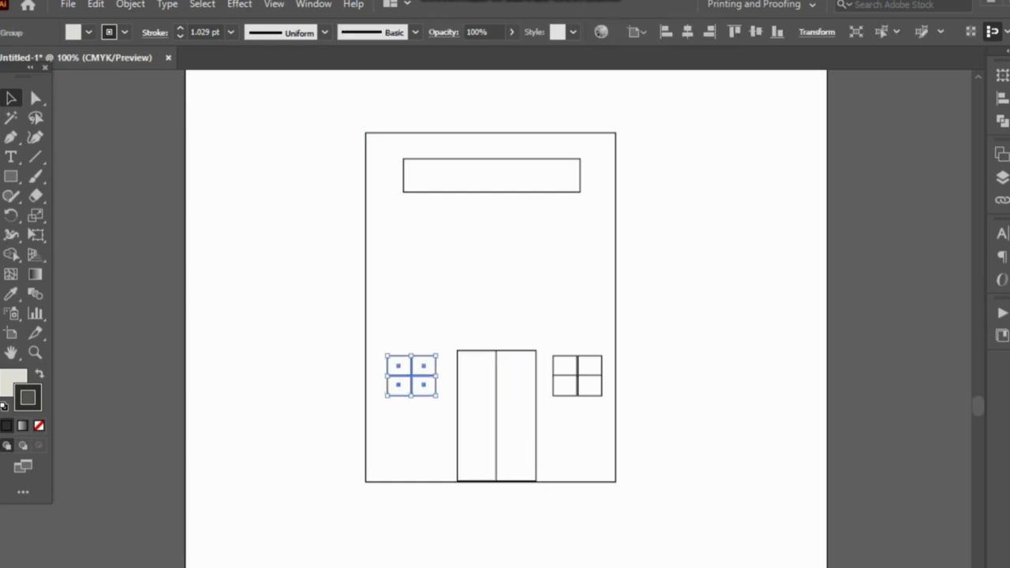
- Copy the window group upward to build a row of three windows above the door
drag(411, 371, 494, 272)
key(ctrl+z)
key(ctrl+z)
key(ctrl+shift+a)
drag(577, 376, 576, 273)
- Shorten the building from its lower edge, scaling the door and ground-floor windows along with it
drag(320, 340, 656, 483)
key(ctrl+shift+a)
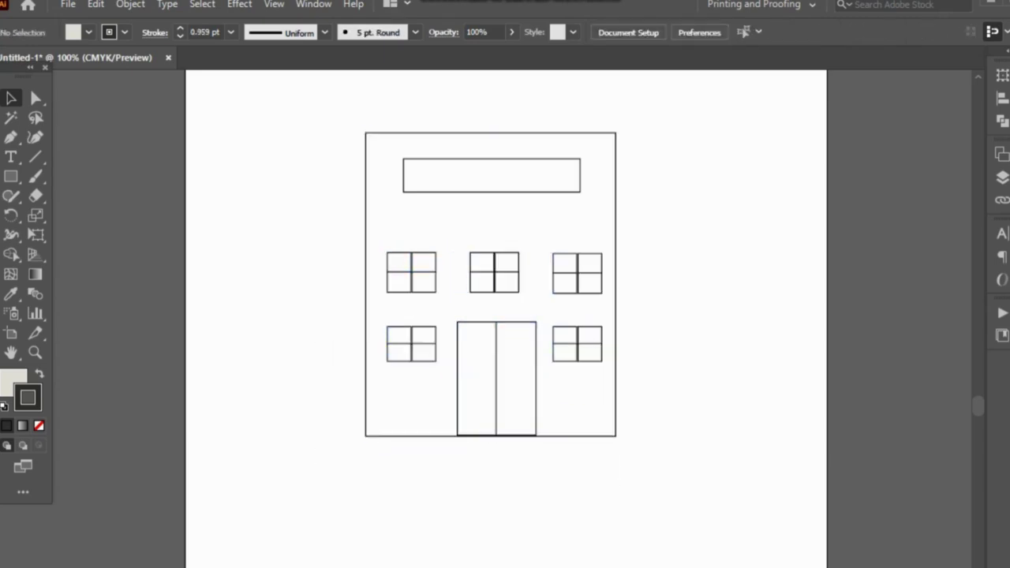
key(ctrl+z)
drag(490, 476, 490, 460)
key(ctrl+shift+a)
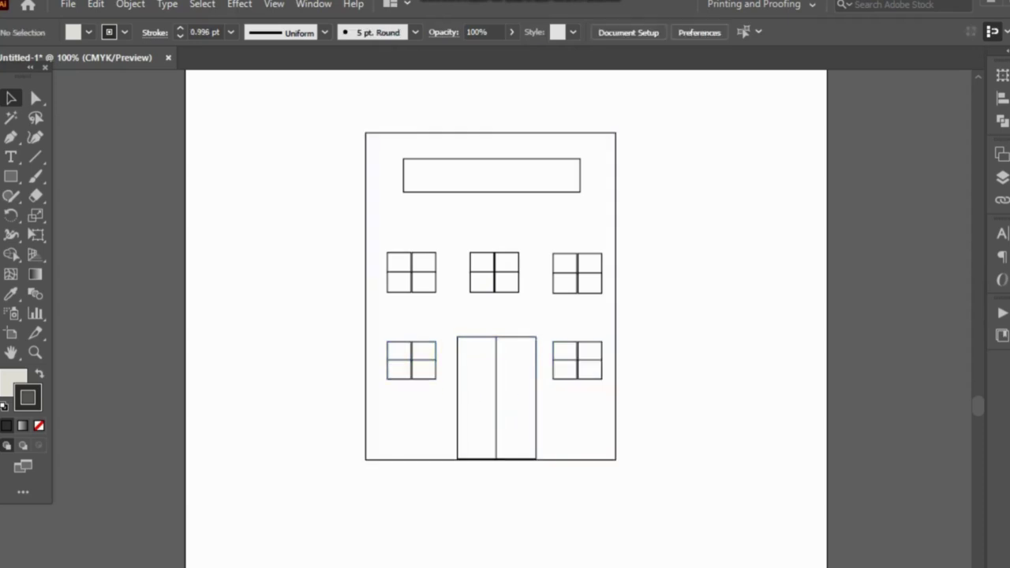
- Move the two ground-floor windows slightly down and lower the building's top edge together with the sign
click(411, 361)
shift+click(577, 360)
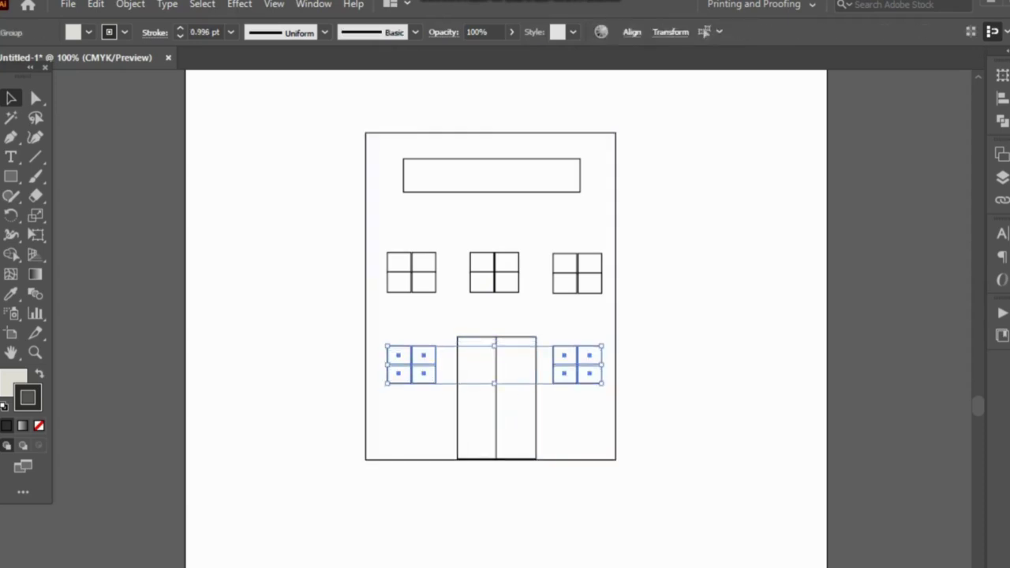
drag(338, 119, 655, 189)
drag(490, 133, 490, 161)
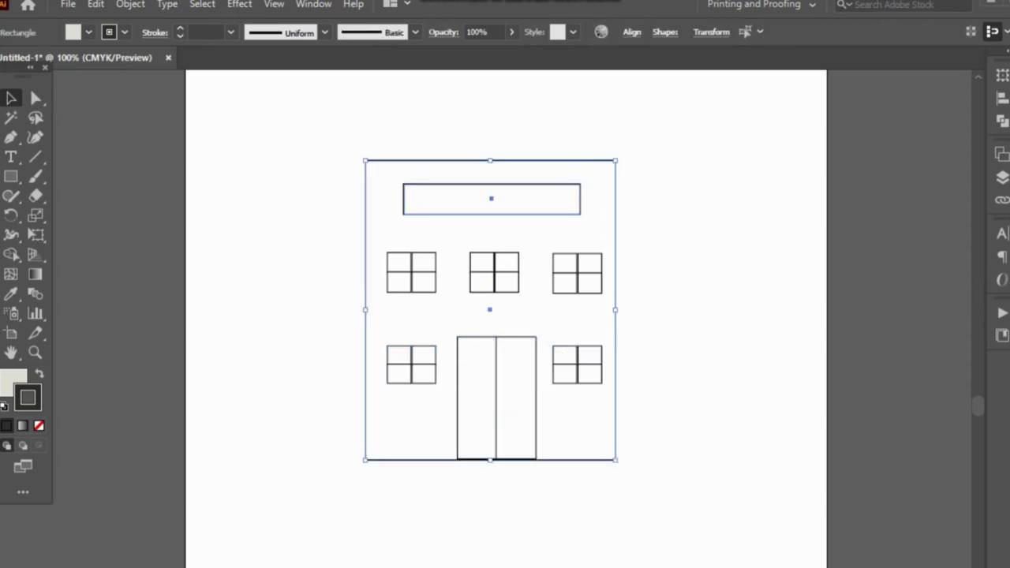
key(ctrl+shift+a)
- Draw a thin overhanging roof slab on the building and a lintel with two side posts around the door
drag(354, 146, 625, 160)
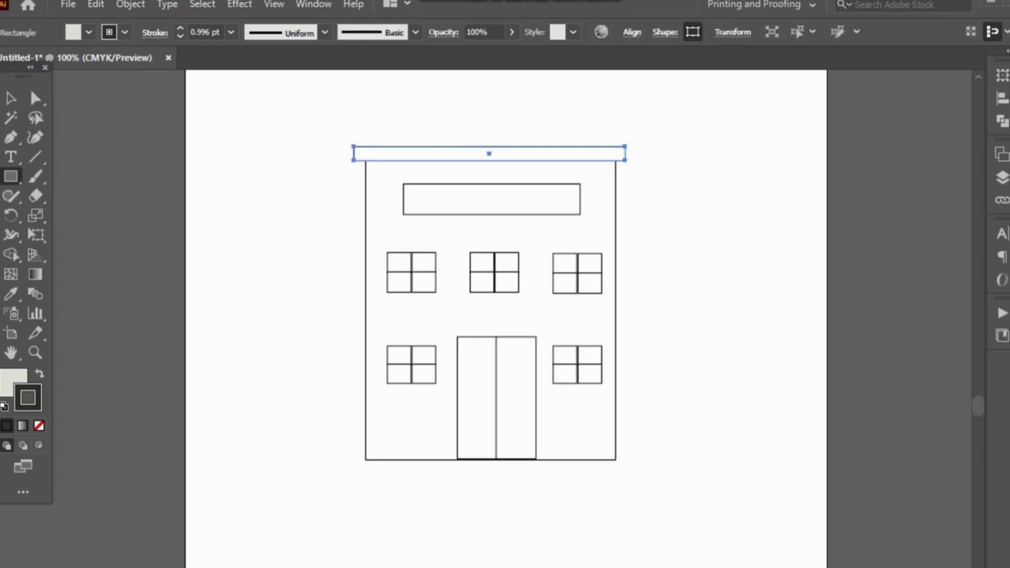
drag(458, 334, 548, 338)
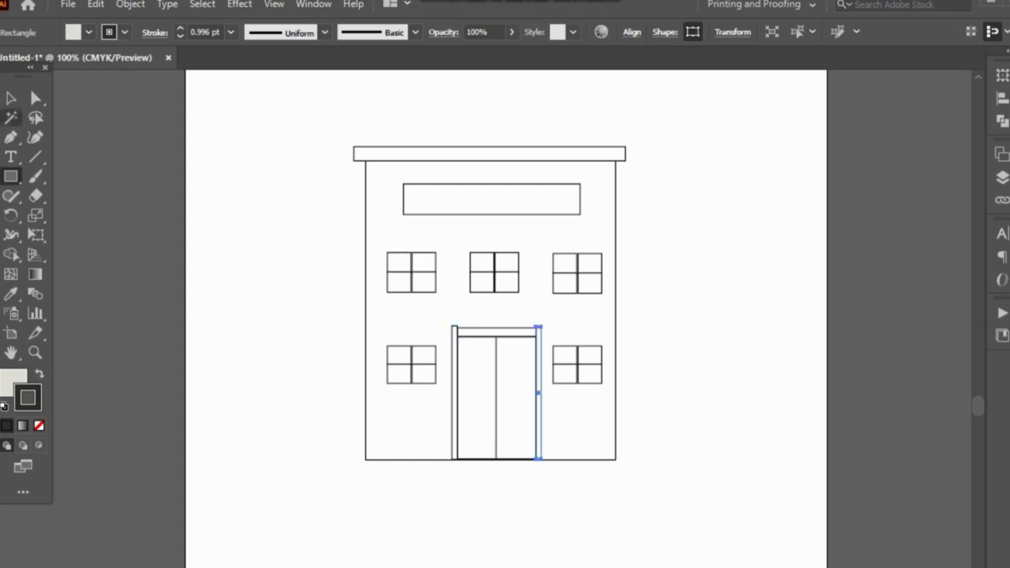
key(v)
- Trim the tops of both door posts level with the lintel's upper edge
key(ctrl+=)
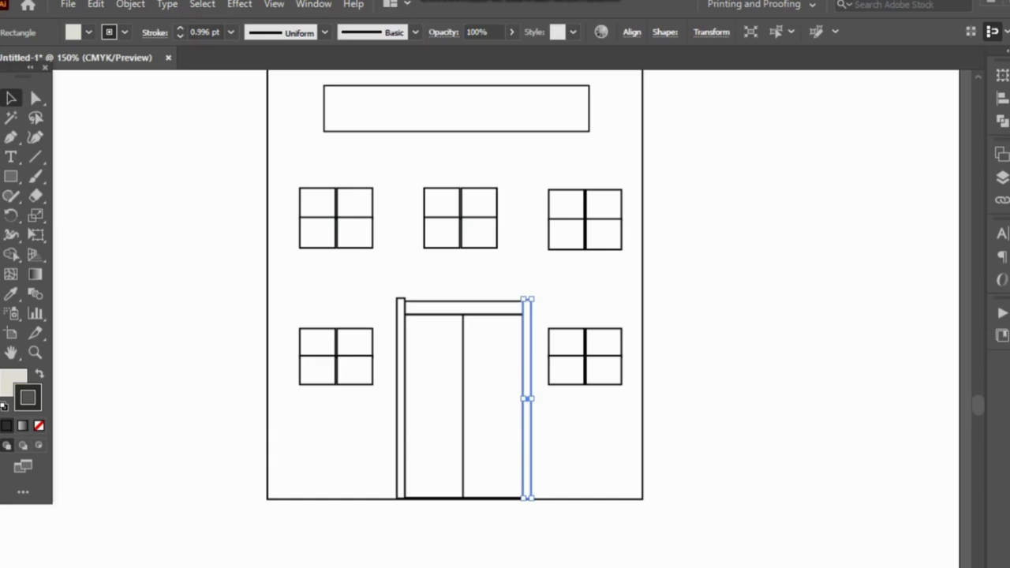
click(395, 498)
click(400, 398)
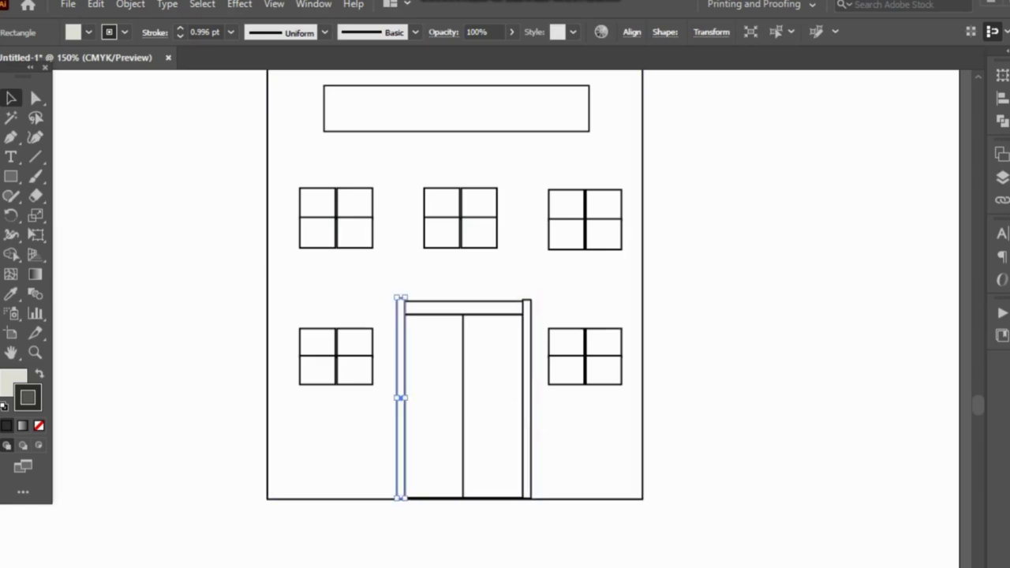
drag(404, 297, 404, 302)
click(527, 312)
drag(527, 300, 527, 301)
click(538, 298)
click(527, 306)
click(536, 302)
click(527, 306)
key(ctrl+shift+a)
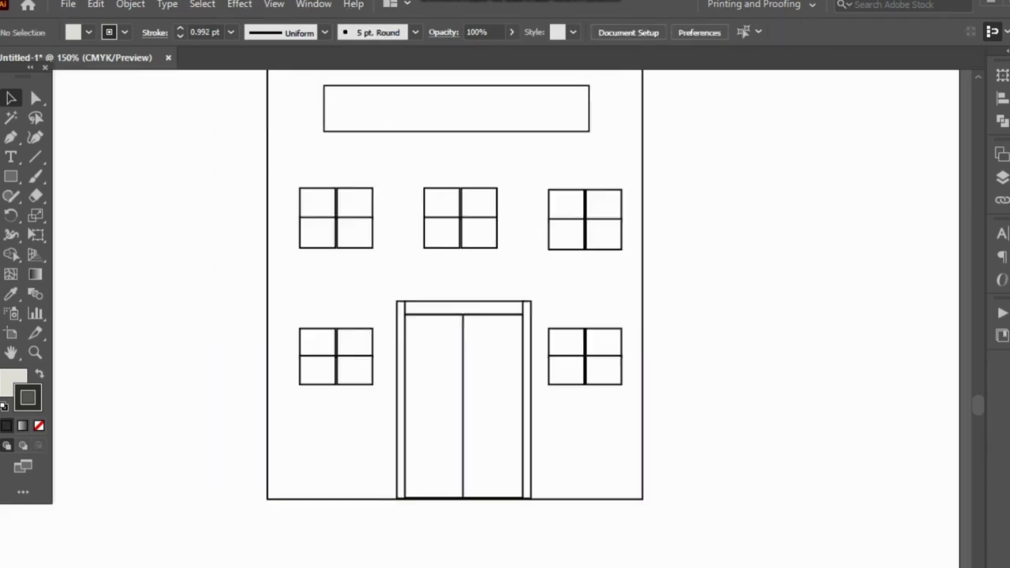
- Select the entire building and scale it down proportionally
key(h)
mouse_move(730, 379)
mouse_down()
mouse_move(752, 405)
mouse_move(740, 444)
mouse_move(742, 430)
mouse_up()
scroll(746, 414, down, 1)
scroll(746, 414, up, 1)
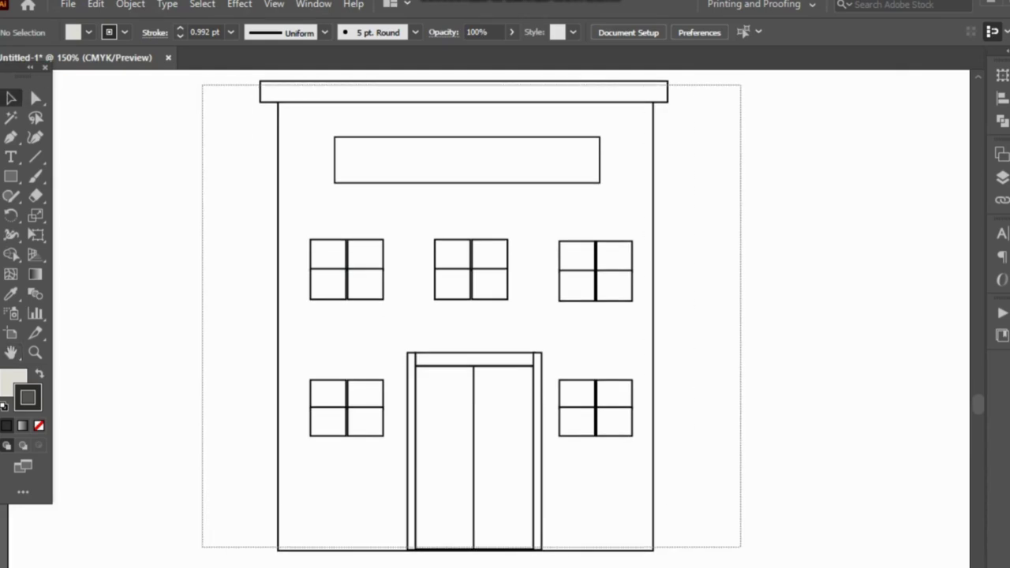
right_click(183, 315)
click(237, 432)
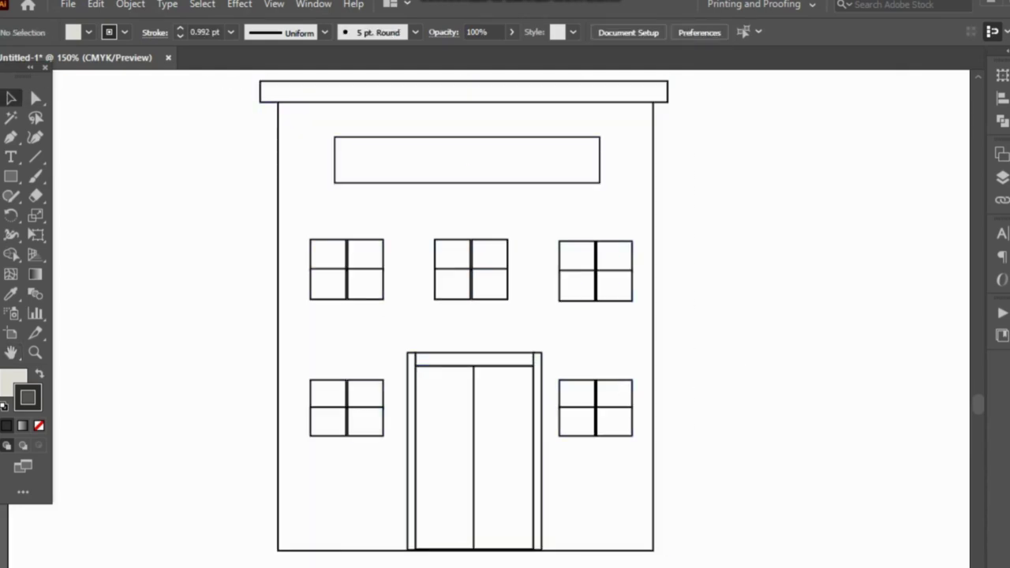
drag(231, 78, 758, 566)
drag(668, 551, 618, 494)
click(685, 466)
- Fill the roof slab and the door frame pieces with dark maroon
drag(374, 148, 374, 148)
shift+click(423, 418)
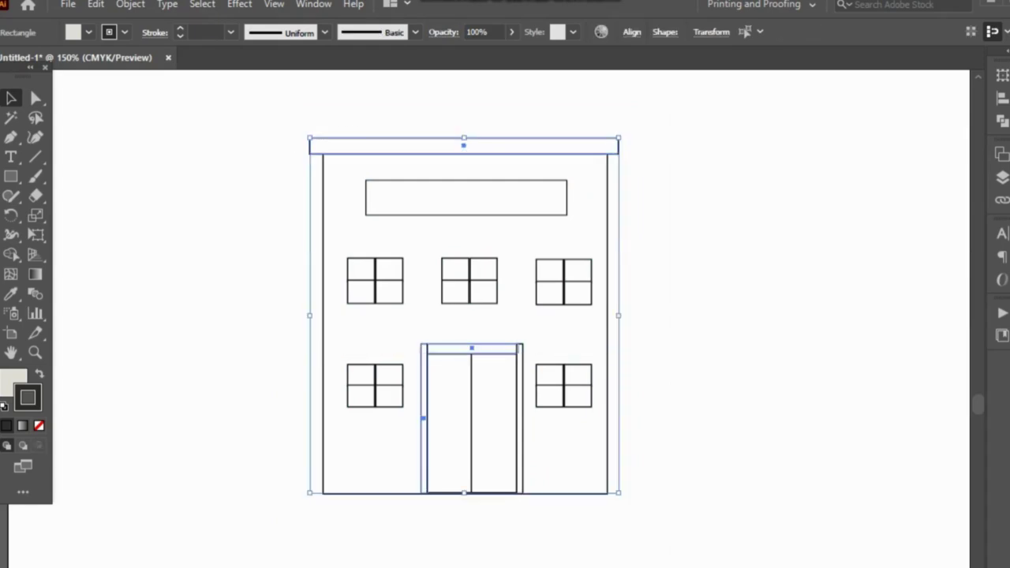
double_click(13, 382)
click(286, 211)
drag(158, 366, 172, 350)
click(438, 214)
click(685, 315)
- Fill all five window groups with cyan #24FCFC
click(470, 281)
shift+click(375, 281)
shift+click(563, 282)
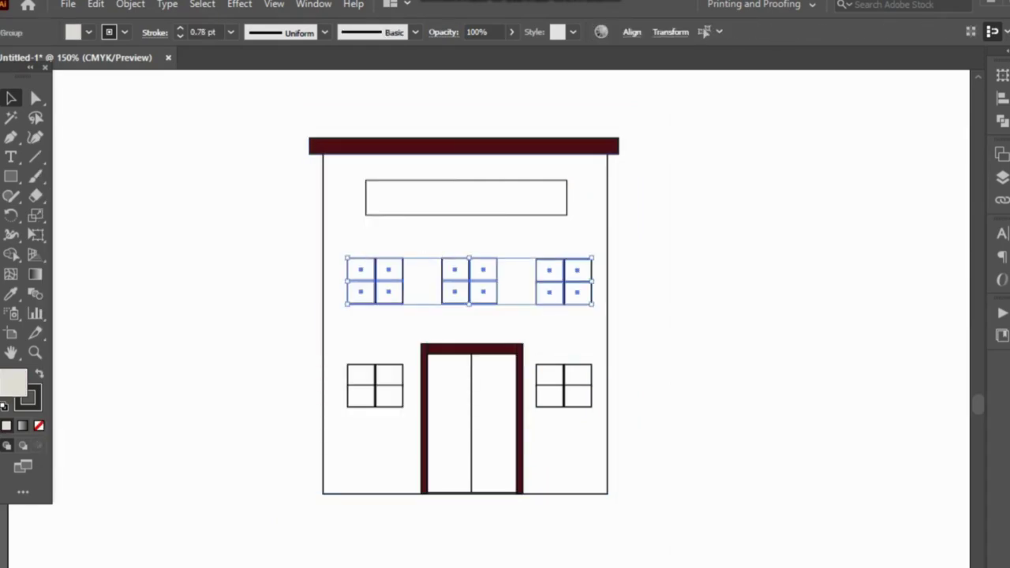
shift+click(564, 385)
shift+click(376, 385)
double_click(13, 381)
click(289, 311)
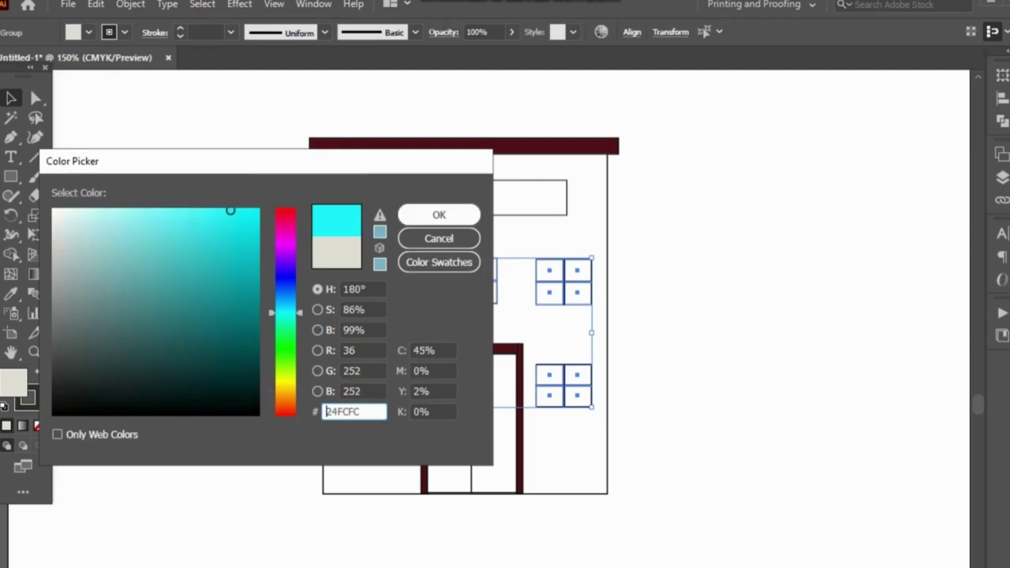
click(438, 215)
key(ctrl+shift+a)
- Fill the wall rectangle with bright red and apply the Patchwork texture effect to it
drag(325, 314, 326, 314)
double_click(14, 382)
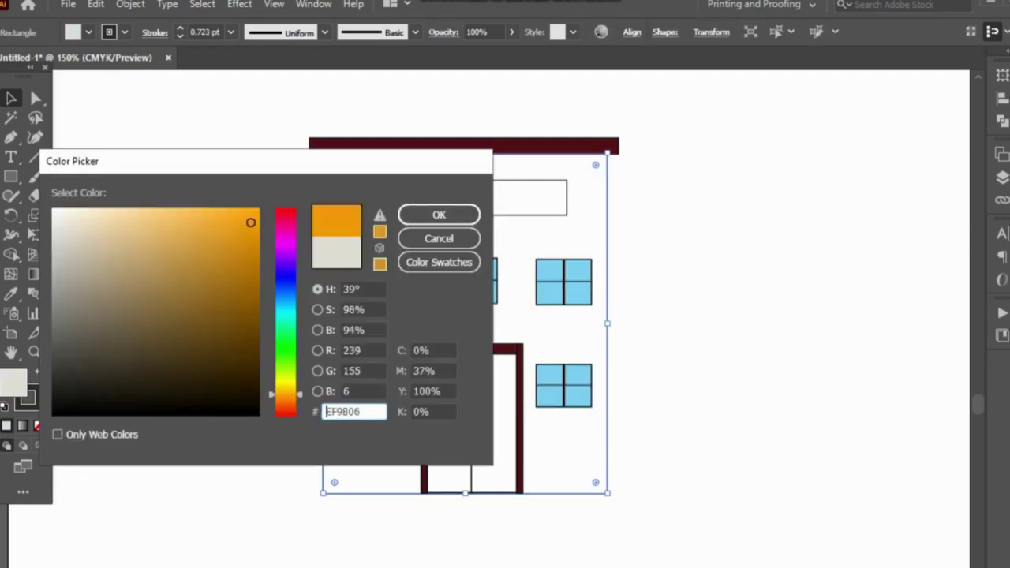
click(285, 211)
click(439, 215)
click(239, 3)
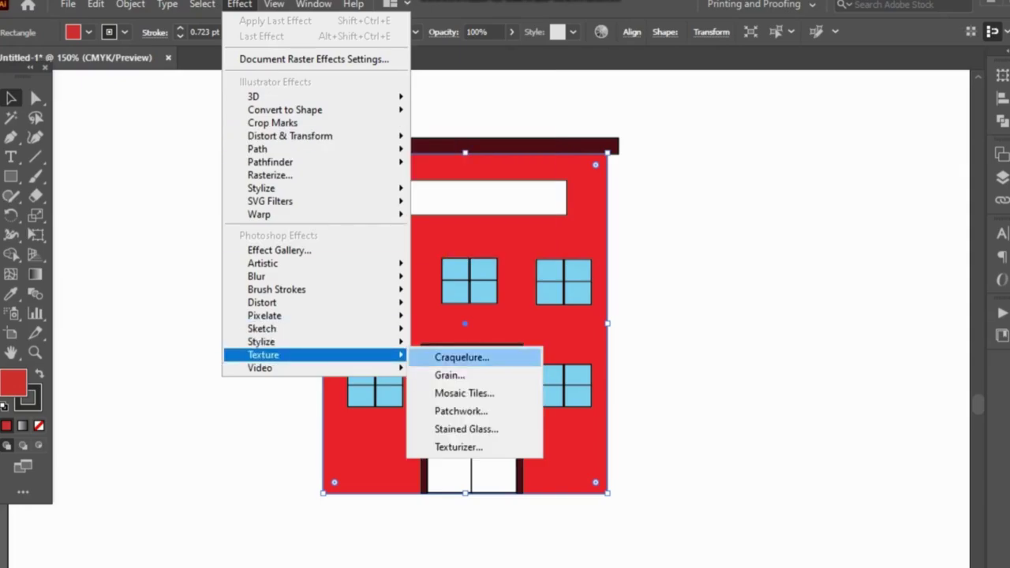
click(462, 411)
key(Return)
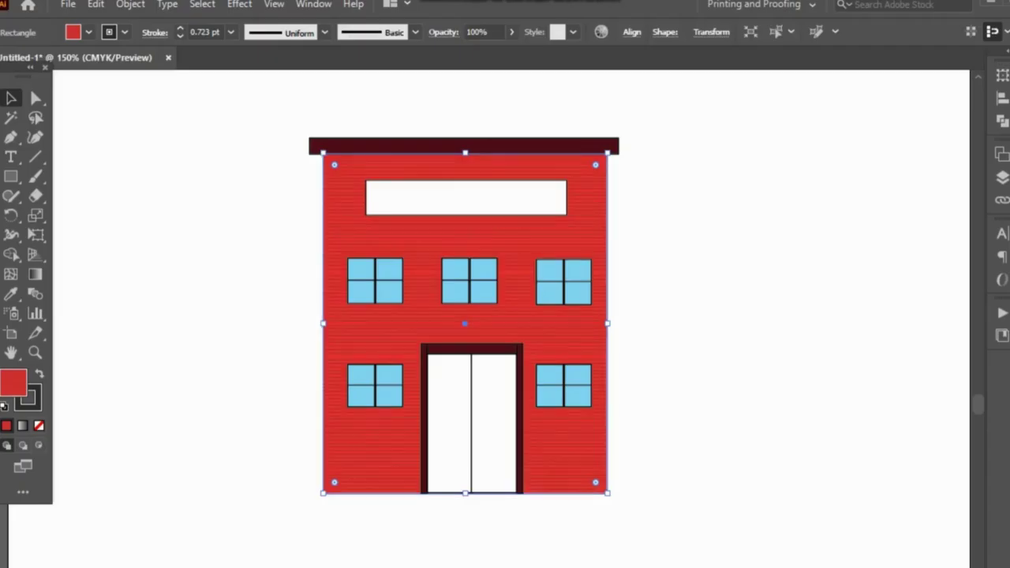
- Fill the sign rectangle above the windows with golden orange
click(465, 198)
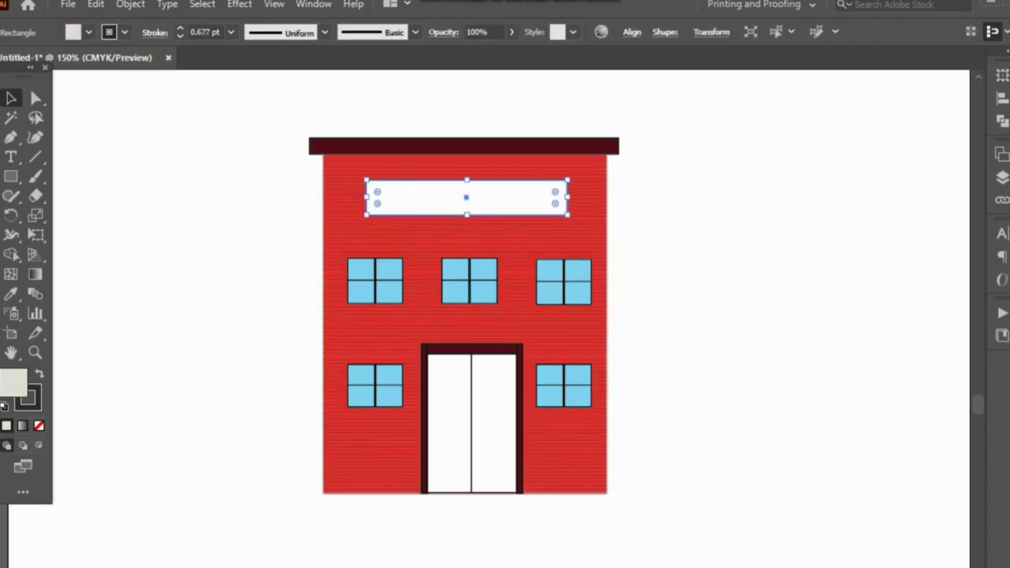
double_click(13, 383)
click(440, 214)
- Colour both door leaves with the light blue sampled from a window pane using the Eyedropper
click(494, 424)
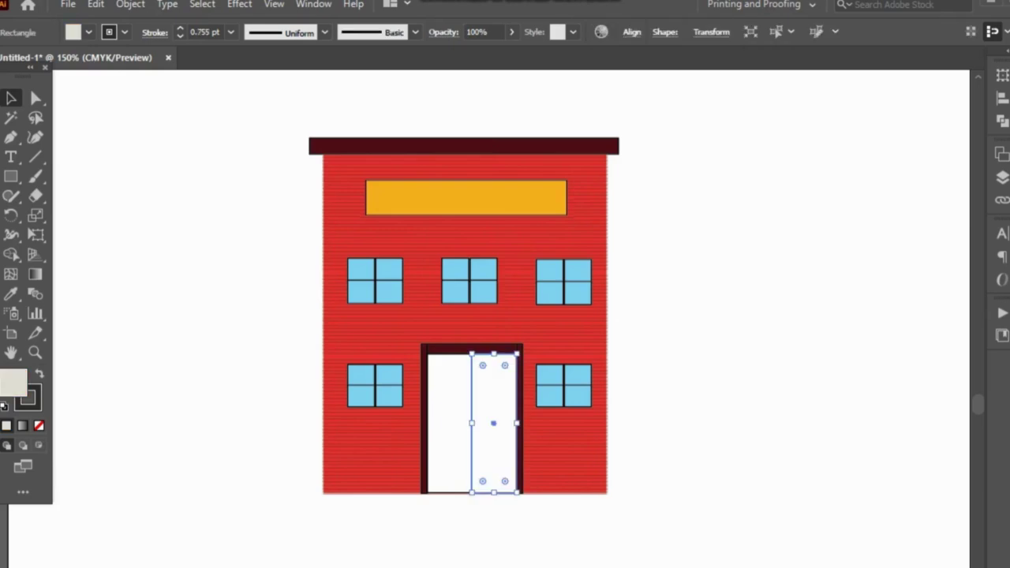
shift+click(449, 423)
double_click(13, 383)
click(438, 236)
click(11, 294)
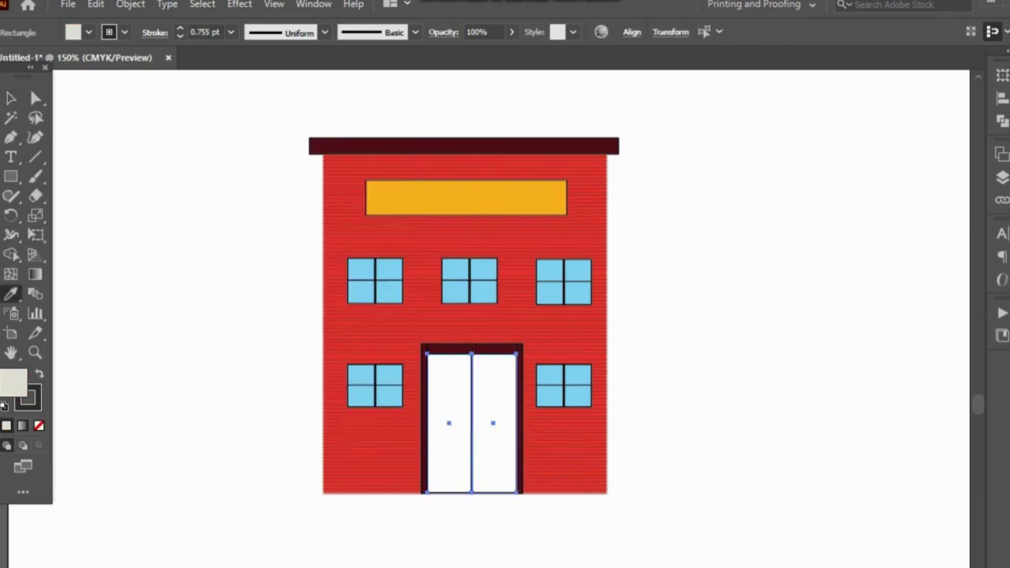
click(363, 292)
click(11, 98)
- Draw two small oval door knobs where the door leaves meet, filled with dark teal #17383F
click(11, 176)
click(79, 216)
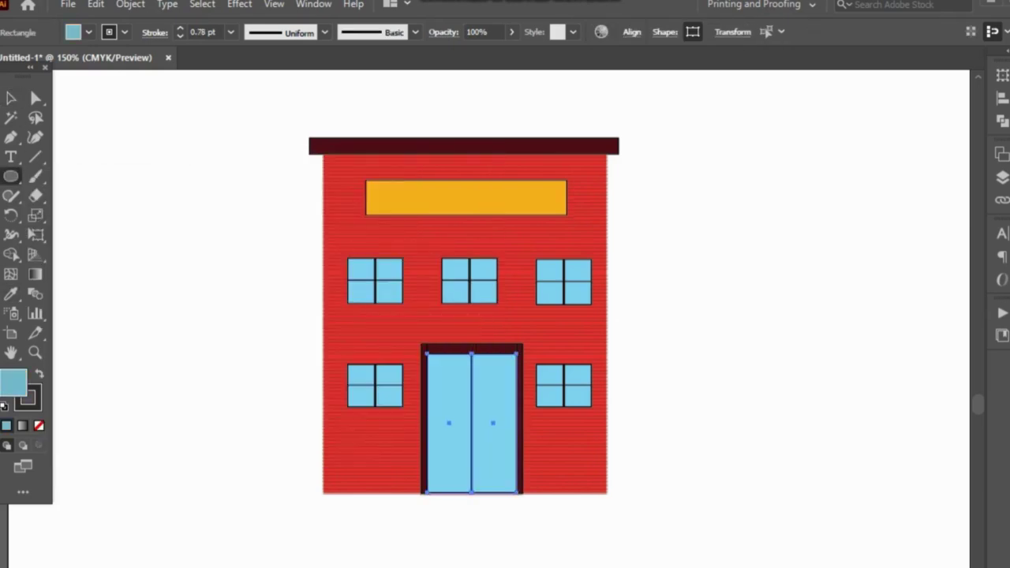
key(ctrl+shift+a)
double_click(14, 383)
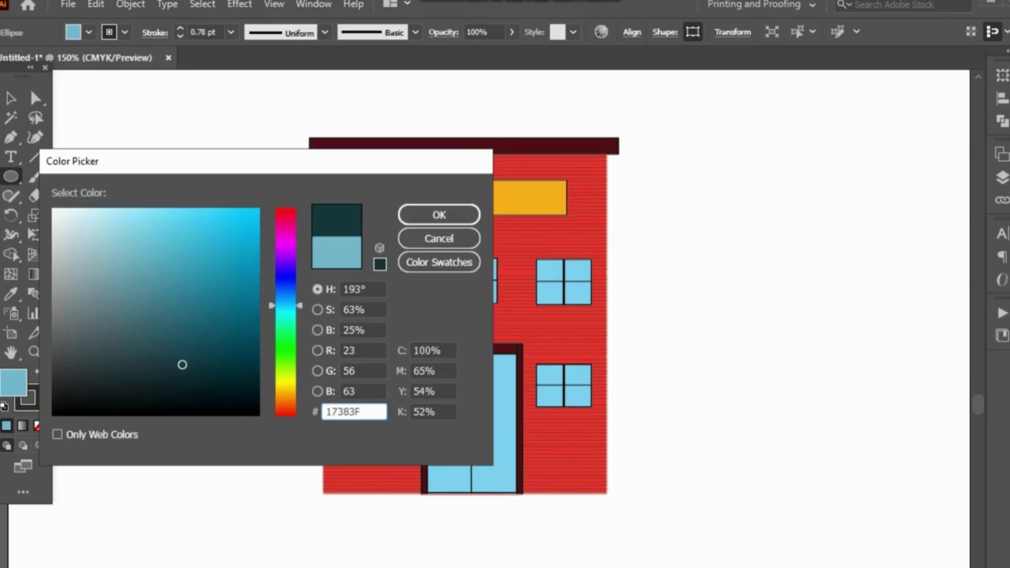
click(440, 214)
click(11, 98)
key(ctrl+shift+a)
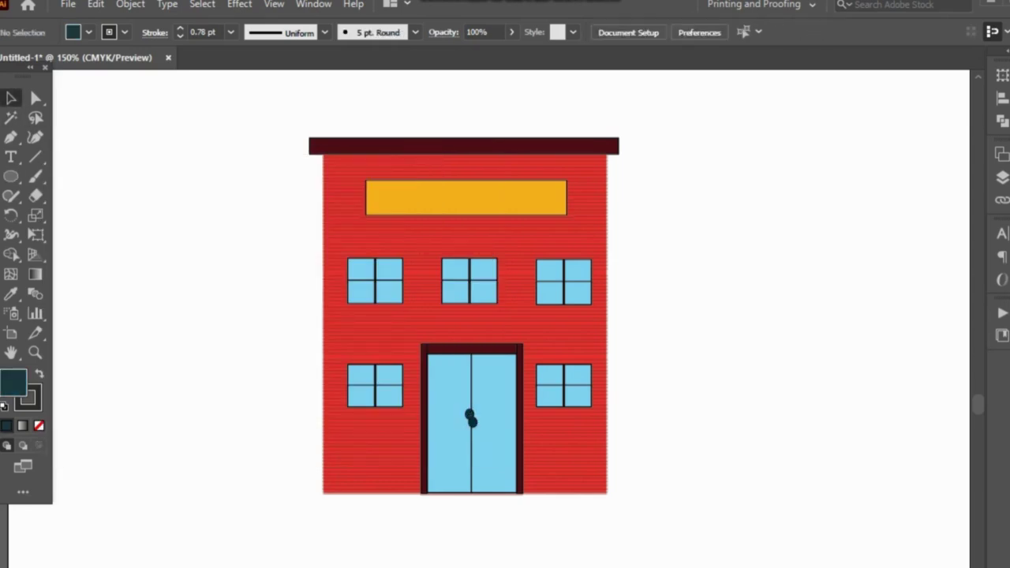
- Duplicate the red wall and its roof slab to the right of the building
drag(318, 152, 359, 268)
shift+click(361, 270)
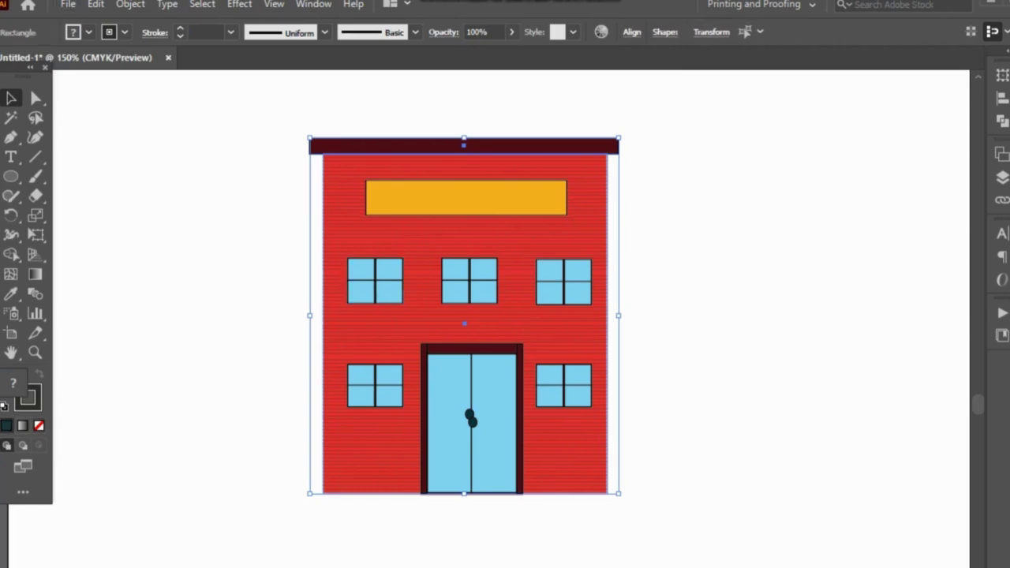
drag(419, 236, 694, 236)
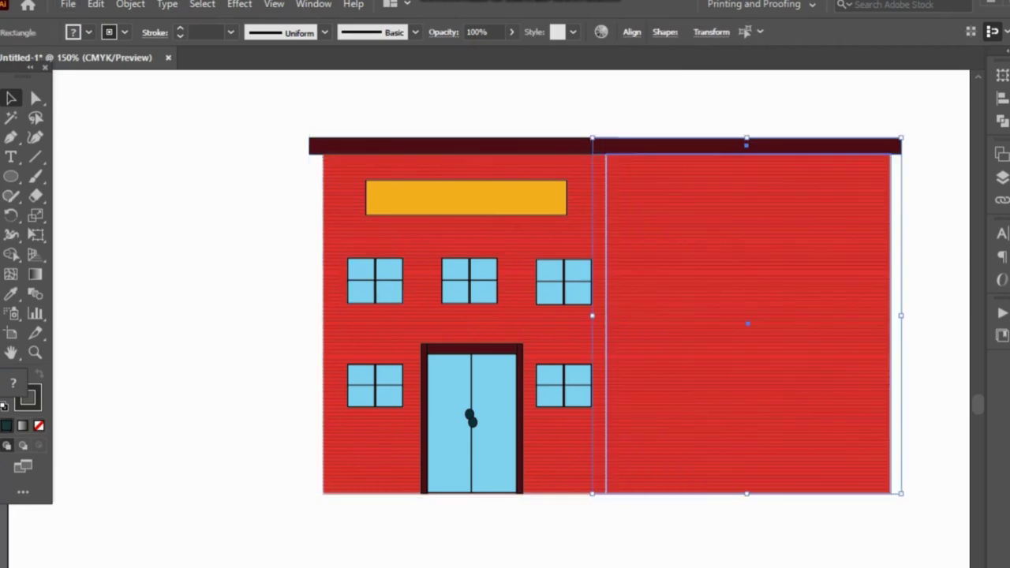
- Scale down the copied wall and roof, then position them at ground level against the main building's right side
drag(901, 494, 848, 431)
drag(754, 339, 705, 401)
drag(698, 263, 698, 206)
key(Left)
key(Left)
key(Left)
key(Left)
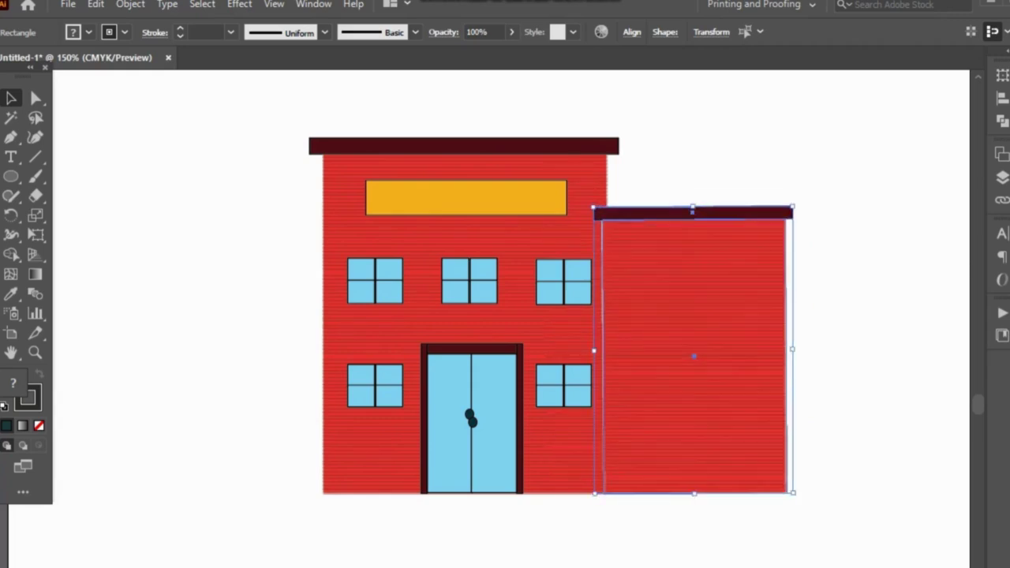
mouse_move(694, 355)
mouse_down()
mouse_move(778, 355)
mouse_move(694, 354)
mouse_up()
- Send the copied wall and roof behind the main building
drag(816, 175, 694, 322)
right_click(660, 266)
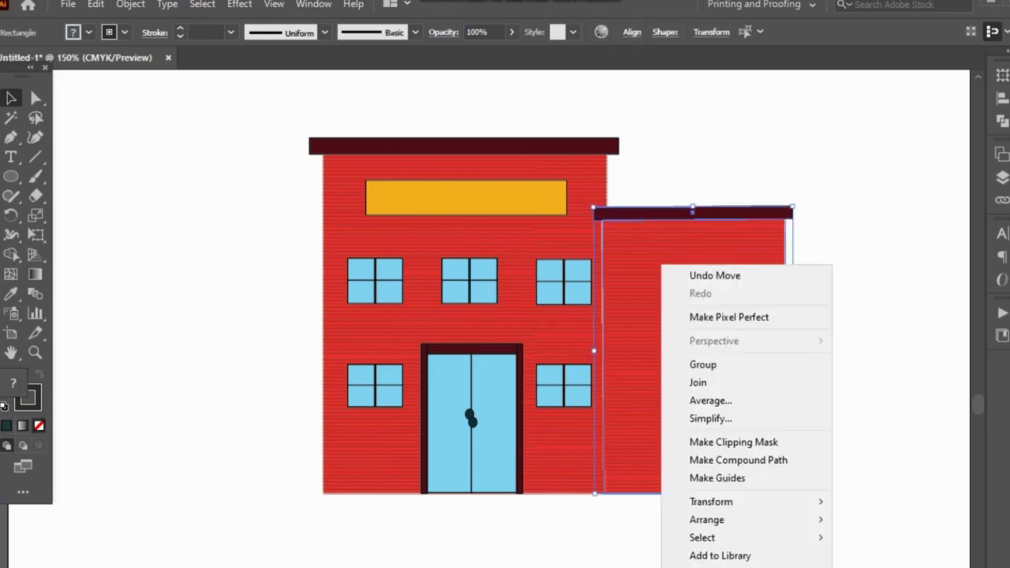
mouse_move(700, 518)
click(899, 539)
key(ctrl+shift+a)
- Lower the extension's roof and top edge while keeping its base on the ground line
drag(816, 175, 694, 322)
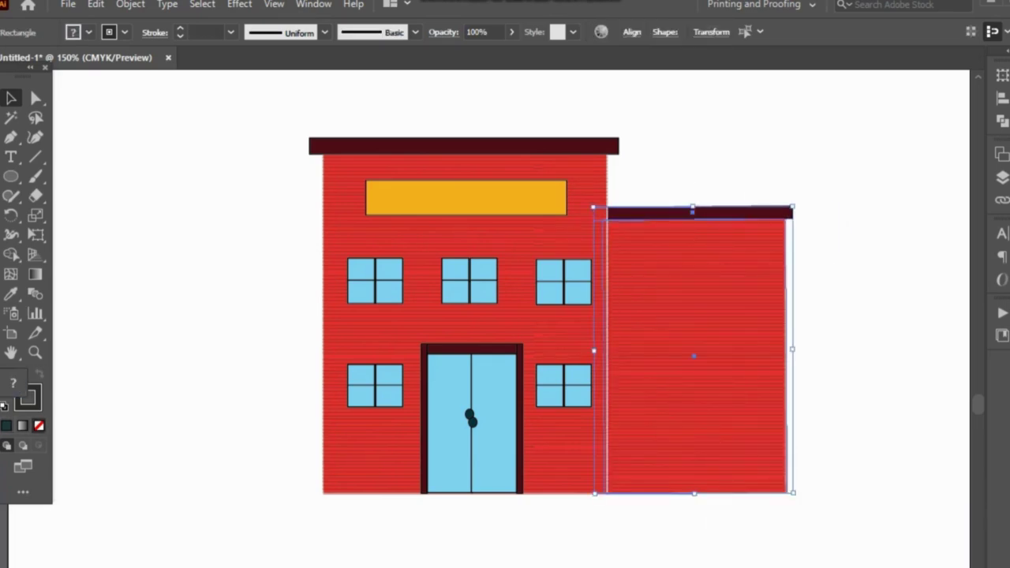
drag(693, 207, 693, 218)
click(829, 182)
drag(816, 184, 694, 322)
drag(694, 208, 694, 229)
key(ctrl+shift+a)
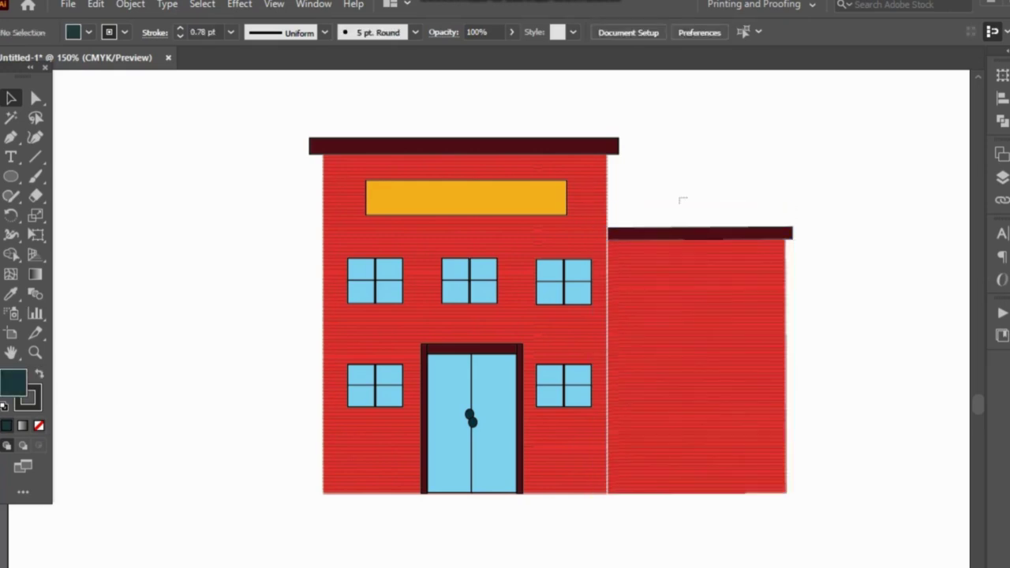
- Narrow the extension by moving its outer right edge toward the main building
click(694, 363)
drag(793, 360, 766, 360)
click(824, 316)
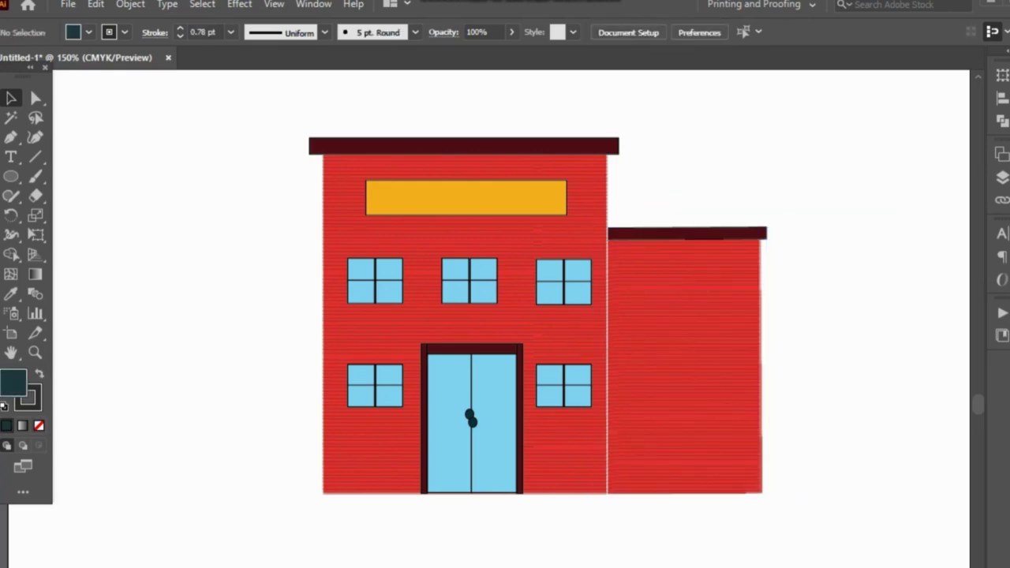
click(734, 234)
drag(766, 233, 733, 261)
click(824, 236)
click(470, 280)
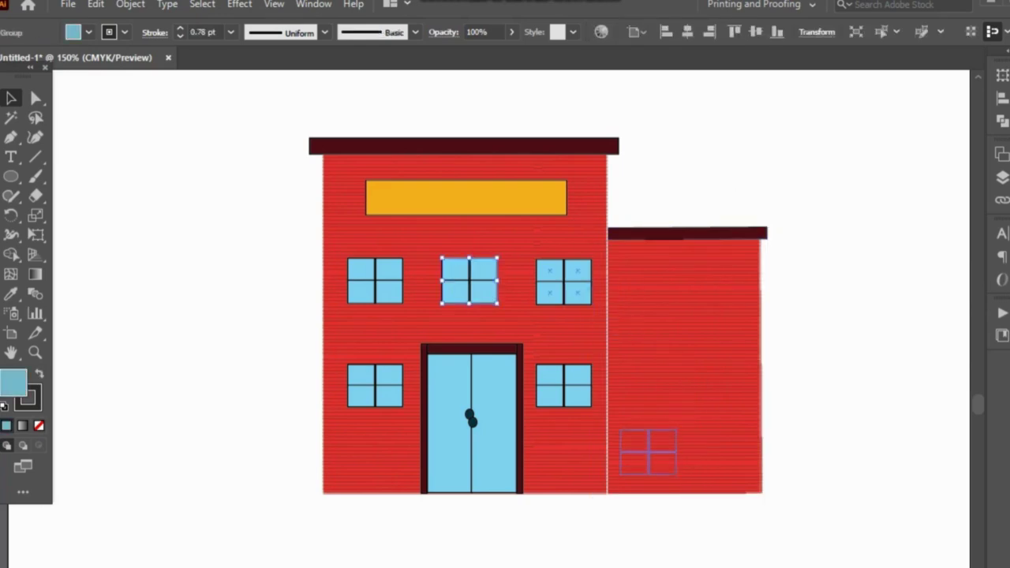
drag(649, 452, 674, 469)
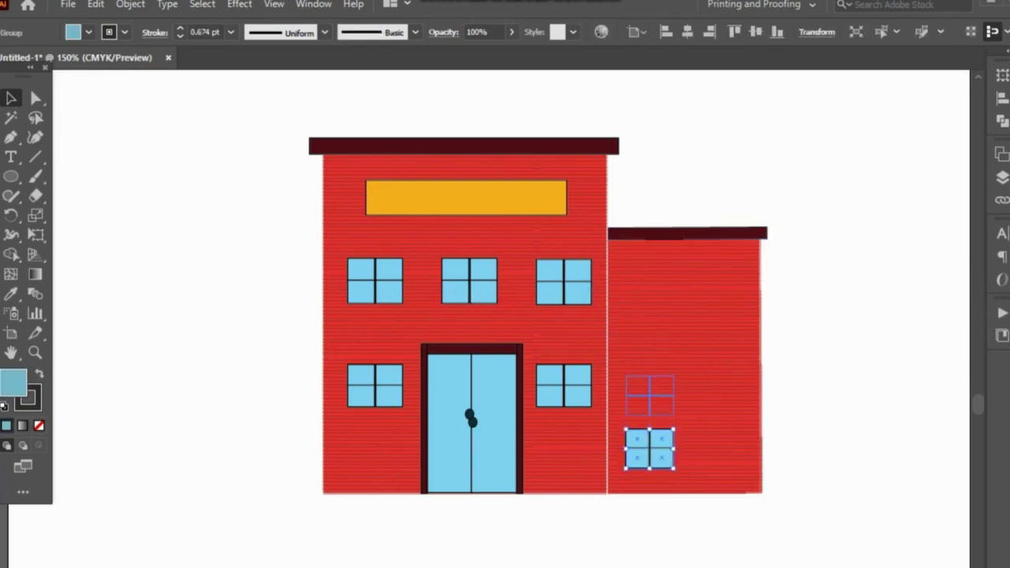
drag(649, 395, 649, 393)
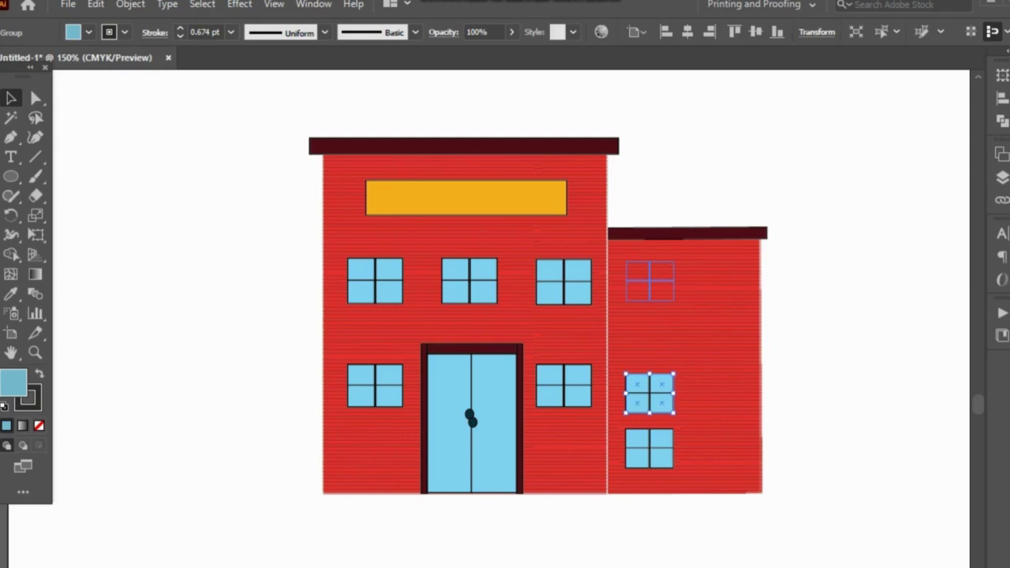
drag(649, 281, 649, 281)
key(ctrl+z)
key(ctrl+z)
key(Delete)
drag(773, 209, 645, 338)
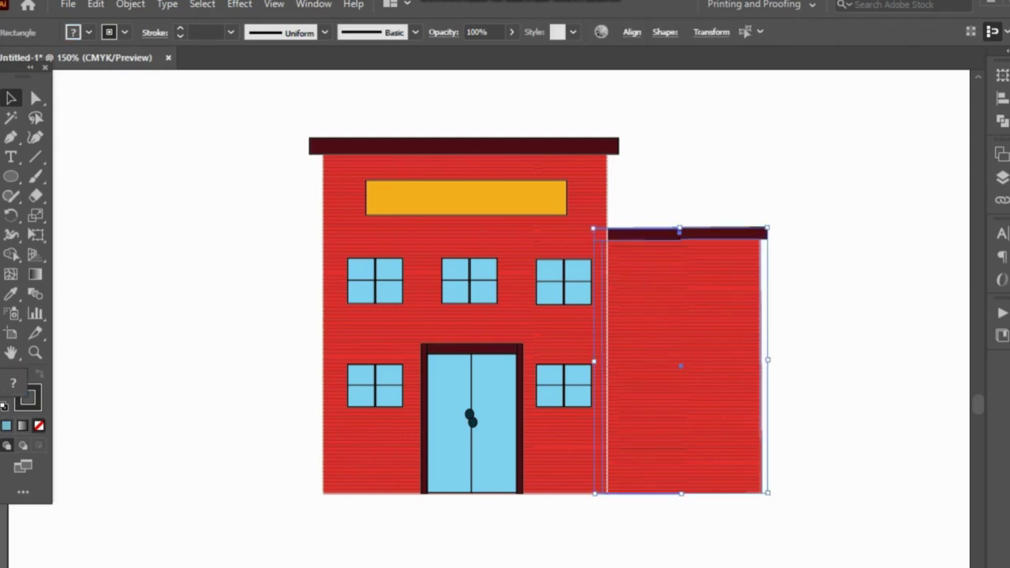
- Select the three upper-floor windows of the main building and move them up slightly together
click(564, 281)
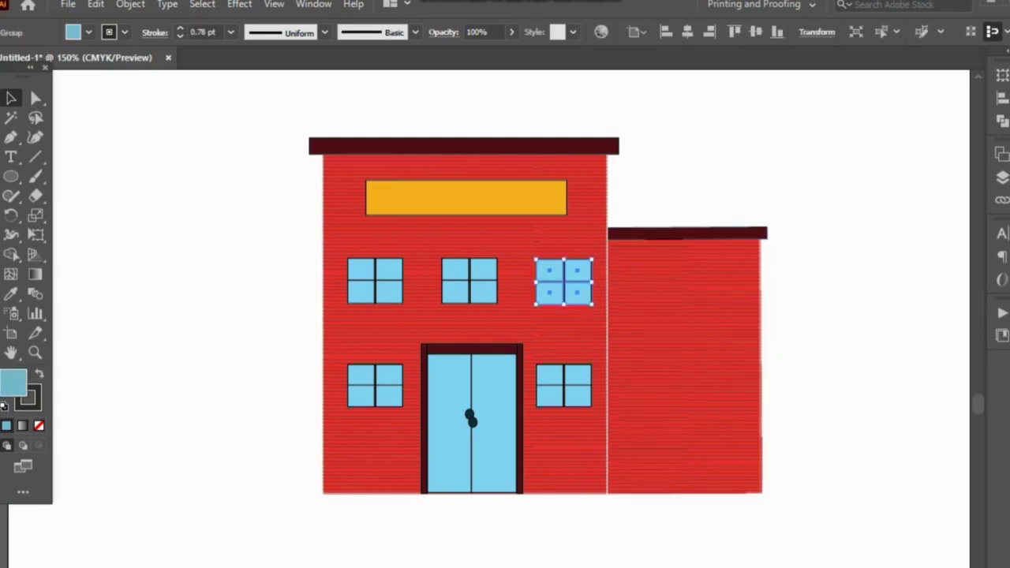
shift+click(469, 281)
shift+click(375, 281)
shift+click(564, 281)
click(564, 282)
shift+click(470, 280)
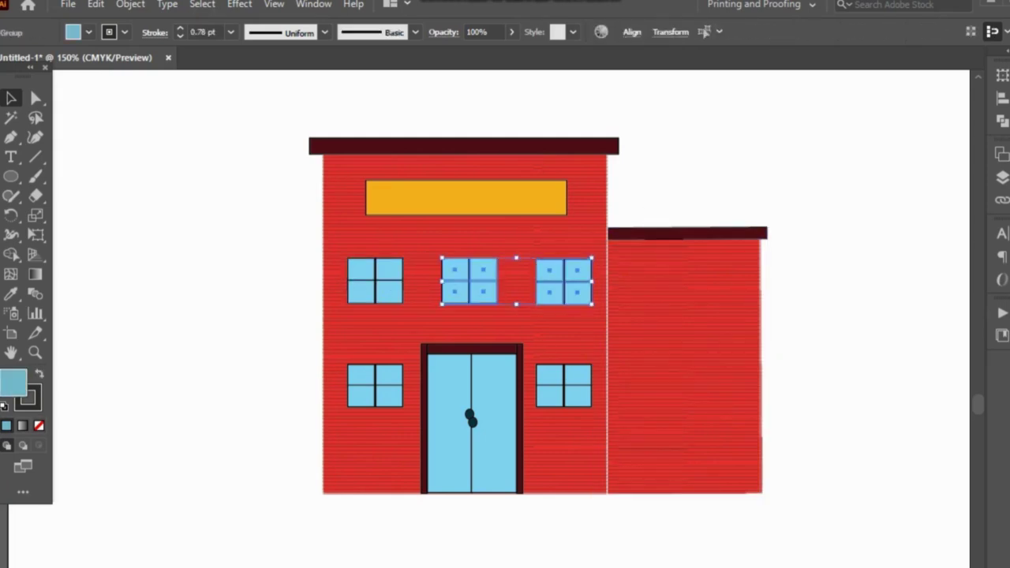
shift+click(375, 281)
drag(375, 281, 374, 262)
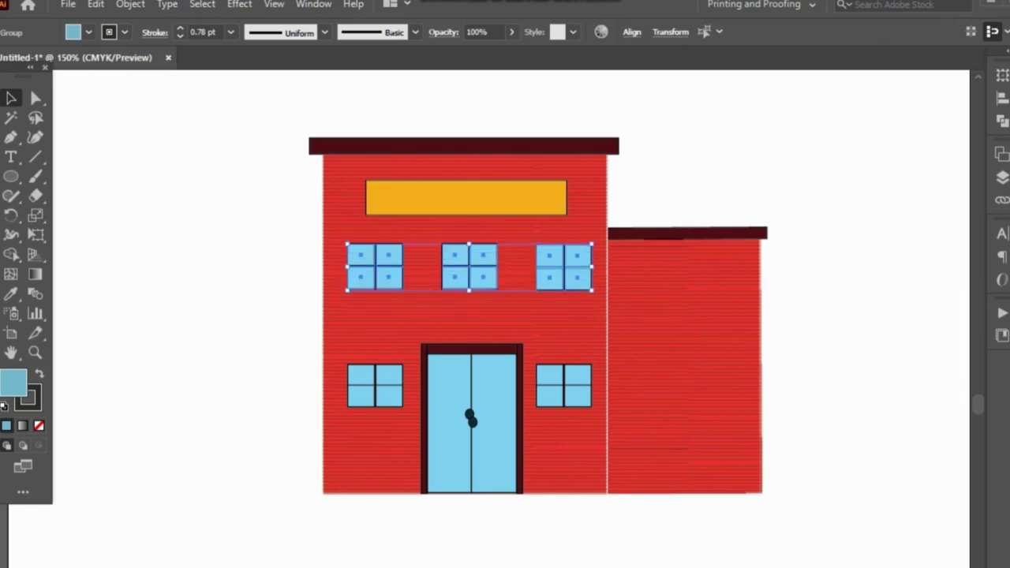
- Shorten the main building and extension from below, squashing the door and ground-floor windows and raising them to the new base line
drag(270, 352, 573, 501)
drag(472, 411, 472, 384)
click(682, 363)
drag(683, 493, 682, 447)
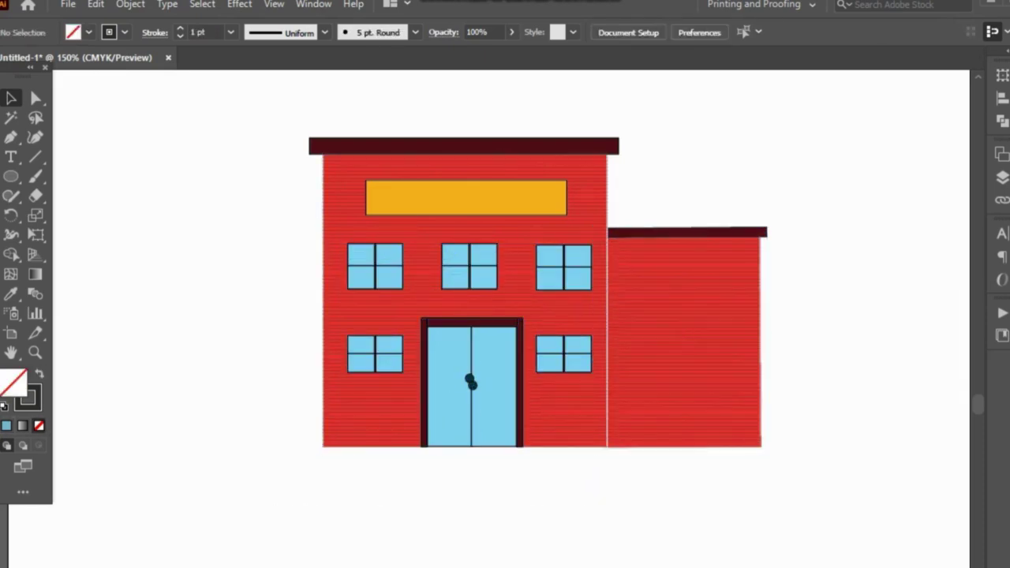
- Lower the main building's roof and top edge, and reduce the yellow sign's height between the roof and upper windows
drag(282, 124, 658, 191)
drag(464, 155, 464, 155)
click(473, 110)
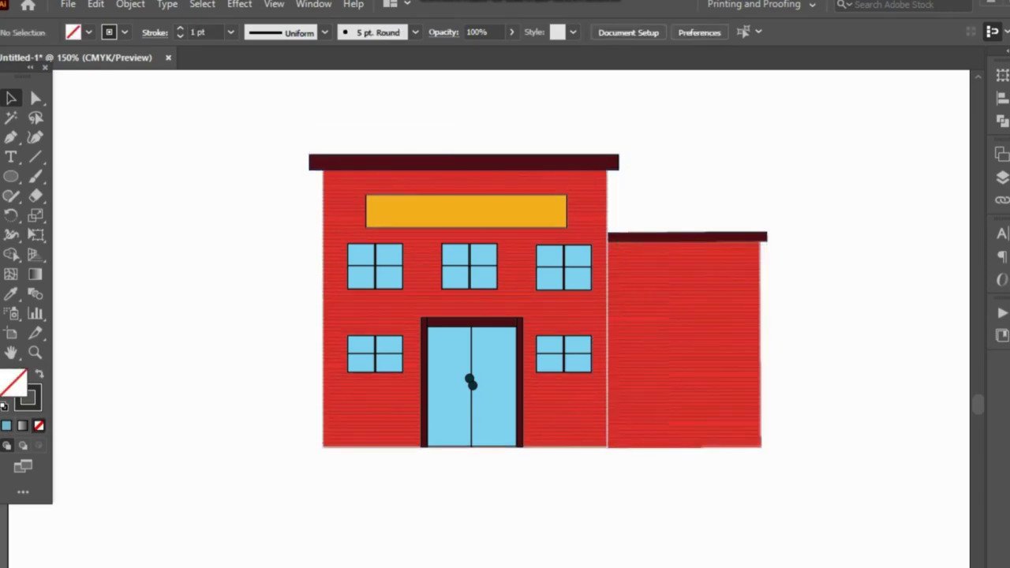
drag(467, 211, 465, 215)
click(473, 110)
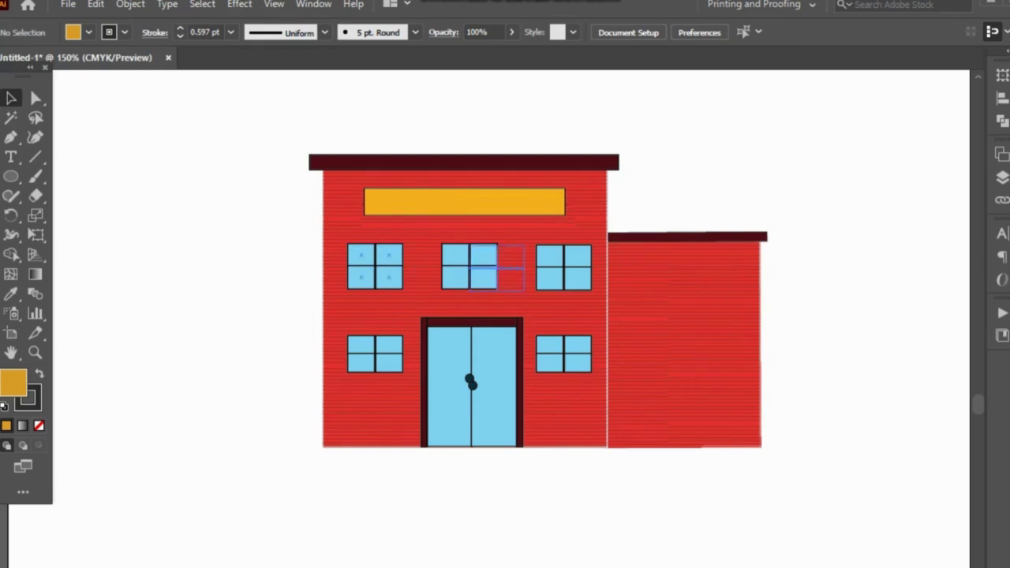
- Replace the two squashed ground-floor windows with full-size copies of the outer upper windows on both sides of the door
click(375, 266)
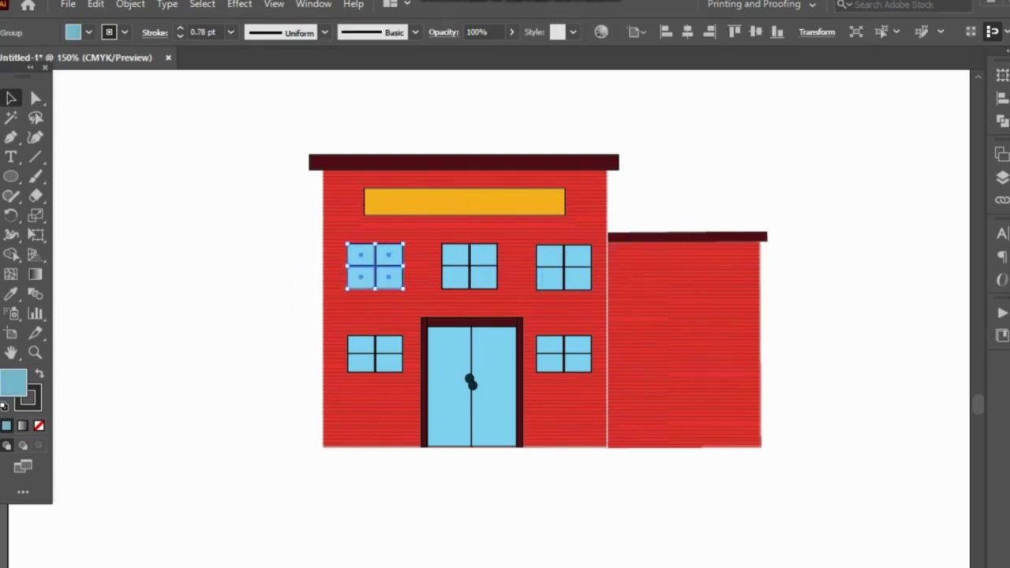
click(563, 353)
click(469, 266)
drag(469, 312, 470, 346)
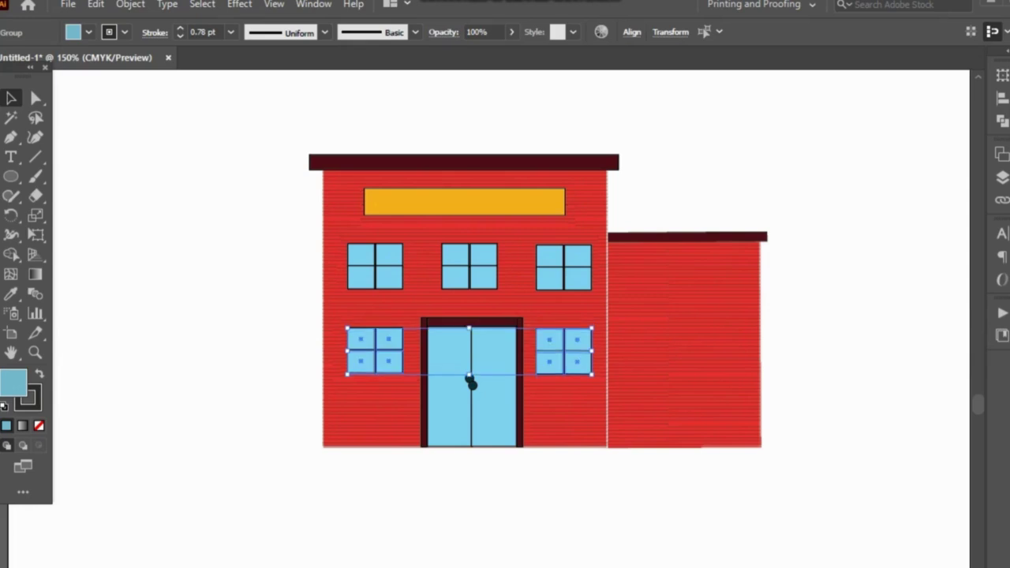
- Place a scaled-down window copy on the extension and duplicate it into three rows of two windows
mouse_move(563, 266)
mouse_down()
mouse_move(617, 266)
mouse_move(654, 281)
mouse_move(630, 264)
mouse_move(646, 284)
mouse_up()
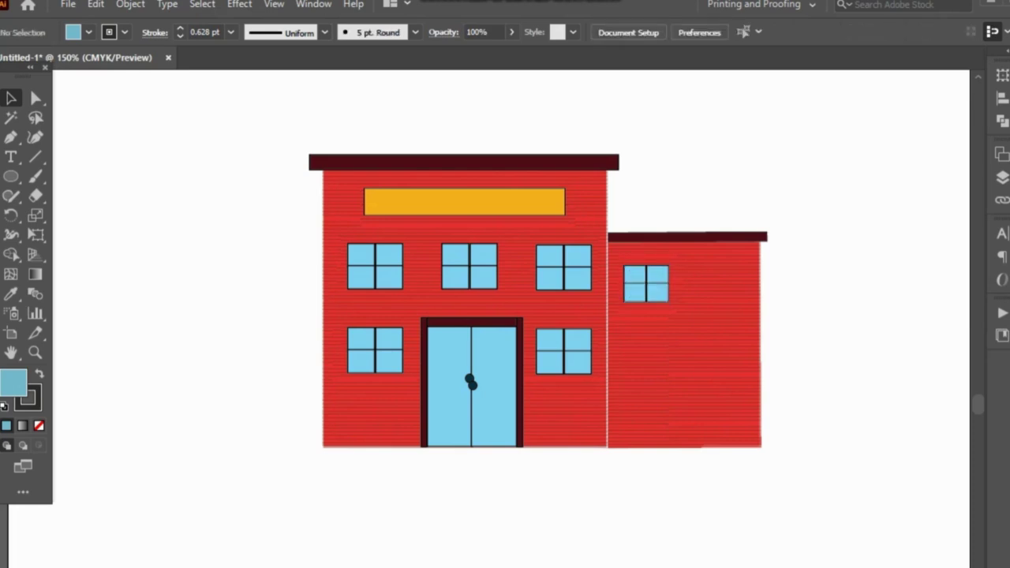
key(Up)
key(Up)
shift+click(646, 282)
drag(647, 281, 677, 392)
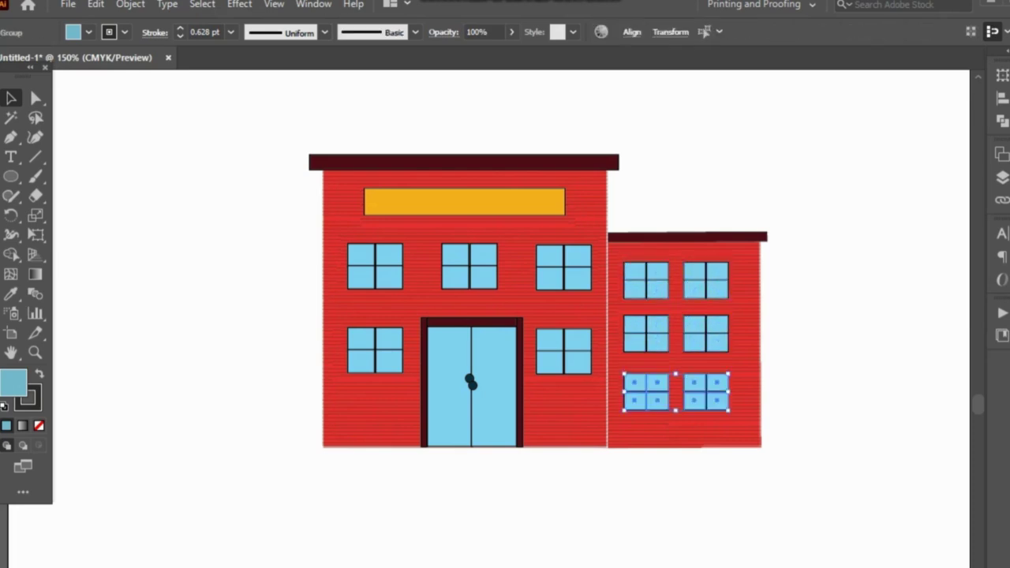
key(ctrl+shift+a)
- Narrow the extension's roof and wall by moving their outer right edge inward
mouse_move(776, 223)
mouse_down()
mouse_move(753, 234)
mouse_move(777, 237)
mouse_move(764, 237)
mouse_up()
drag(789, 204, 745, 454)
drag(762, 341, 749, 341)
- Shrink the extension's upper-left window and delete all its other windows
click(646, 280)
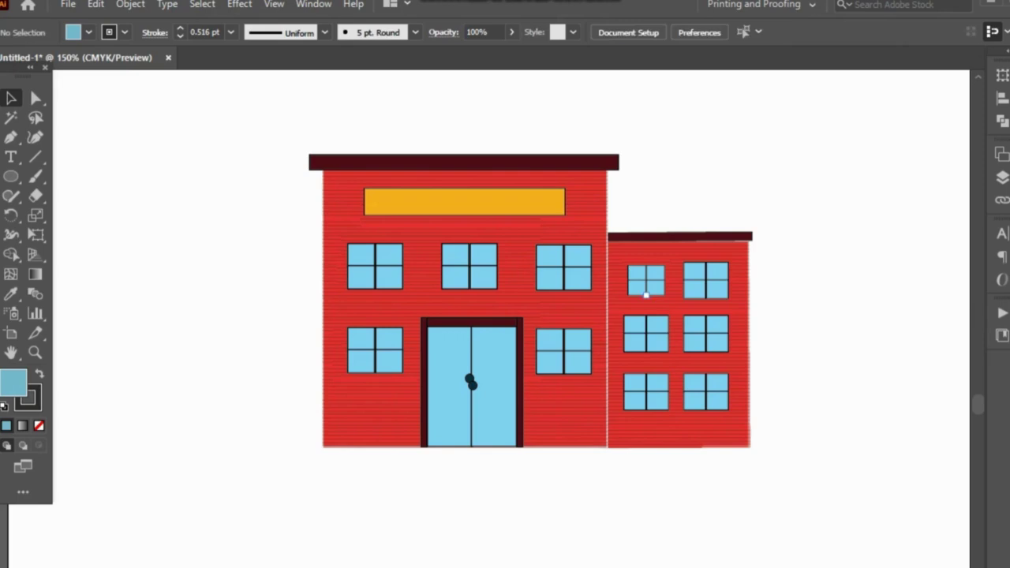
click(706, 280)
key(Delete)
click(707, 334)
key(Delete)
click(706, 392)
key(Delete)
- Duplicate the smaller window across the extension to form four rows of two windows
click(646, 280)
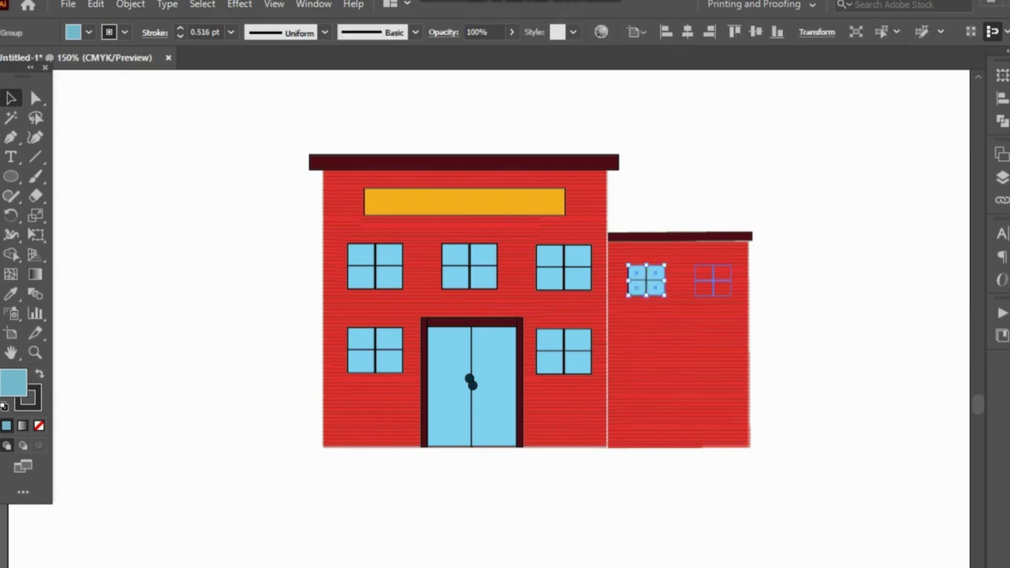
shift+click(647, 280)
drag(700, 280, 646, 327)
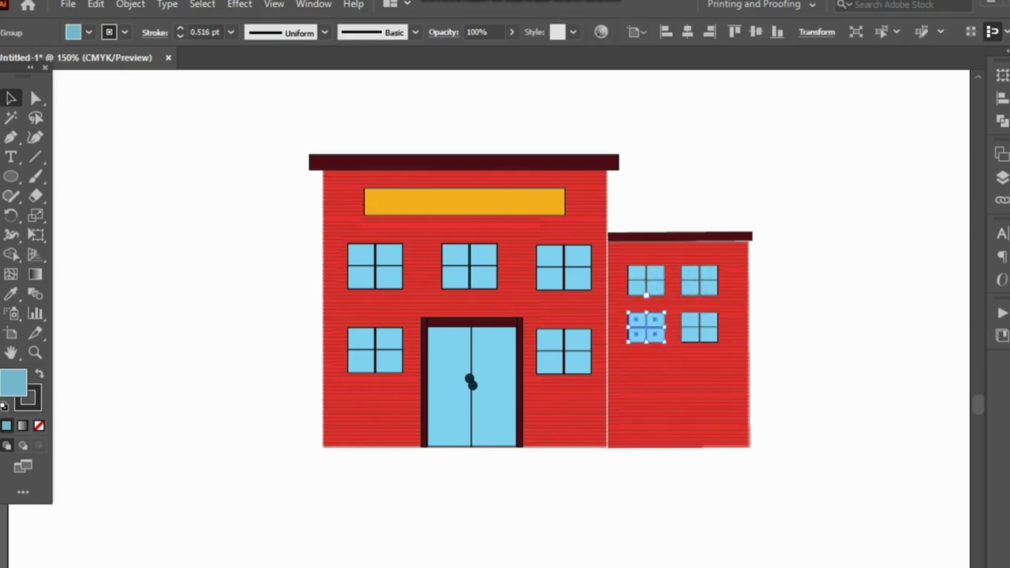
click(646, 377)
drag(646, 376, 646, 418)
shift+click(646, 377)
key(ctrl+shift+a)
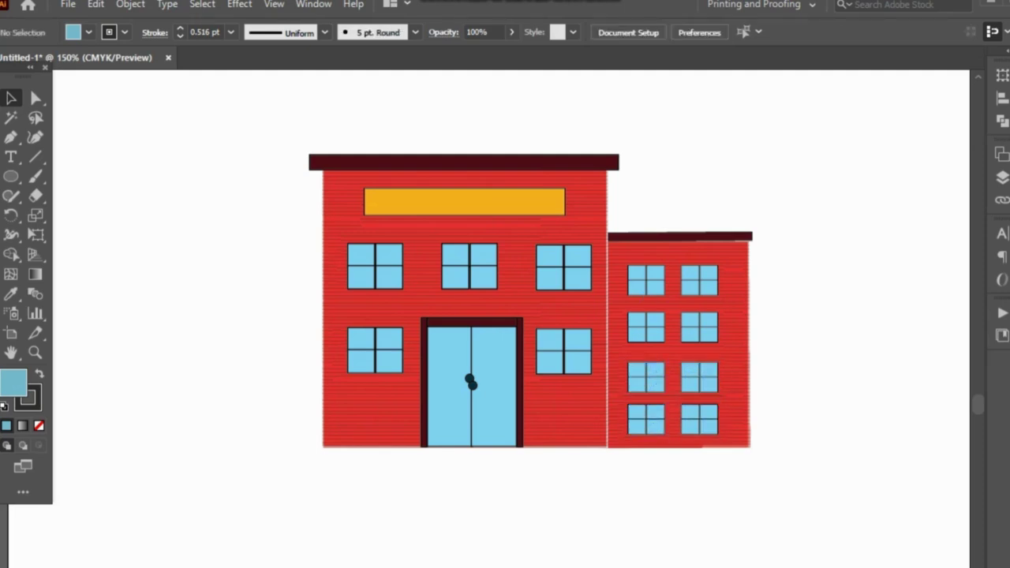
- Remove the extension's bottom row of windows and move the remaining three rows up slightly
key(ctrl+z)
key(ctrl+z)
key(ctrl+z)
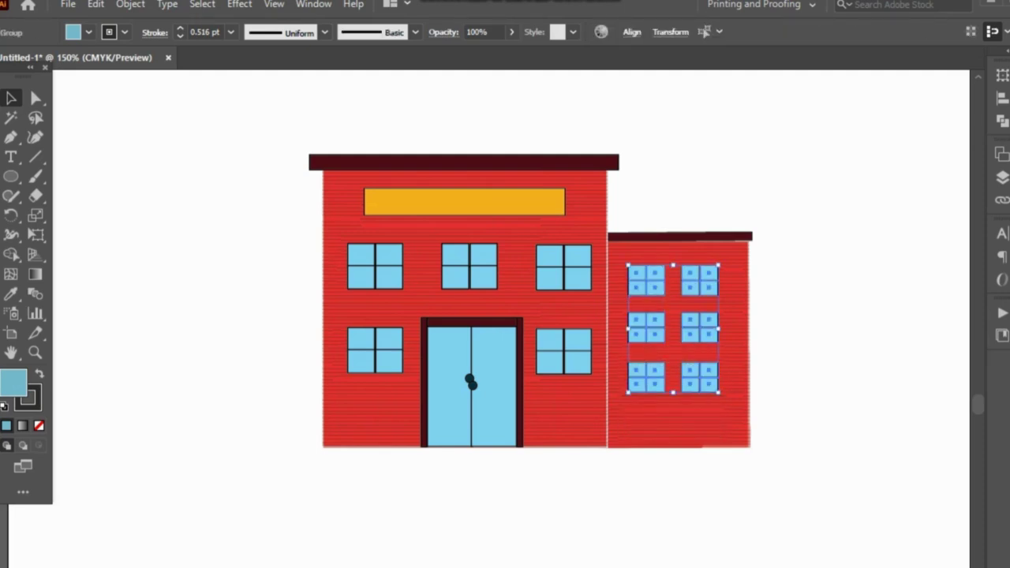
key(ctrl+z)
key(ctrl+z)
key(ctrl+z)
key(ctrl+z)
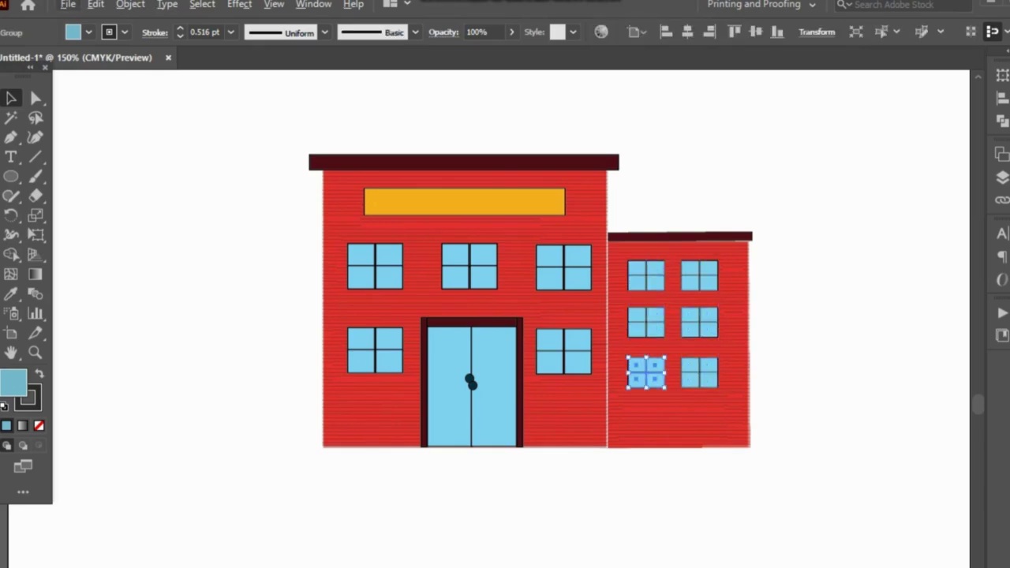
- Add a fourth row of windows at the bottom of the extension and narrow its wall and roof slightly
key(ctrl+shift+z)
key(ctrl+shift+z)
key(ctrl+shift+z)
key(ctrl+shift+z)
key(ctrl+shift+z)
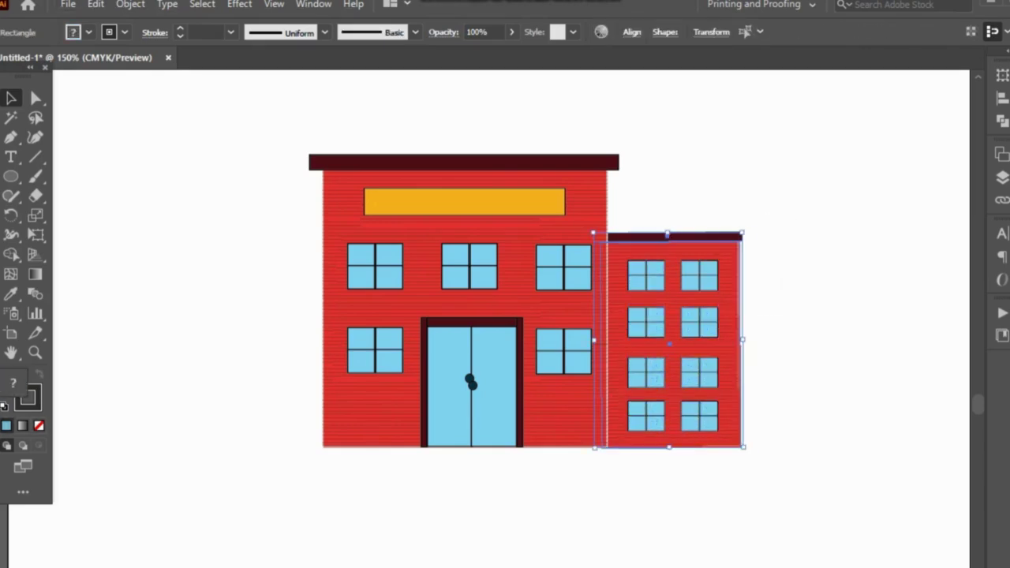
- Copy the extension with its windows to the main building's left side and send the copy backward behind the main building
key(ctrl+shift+z)
key(ctrl+shift+z)
key(ctrl+shift+z)
key(ctrl+shift+z)
key(ctrl+shift+z)
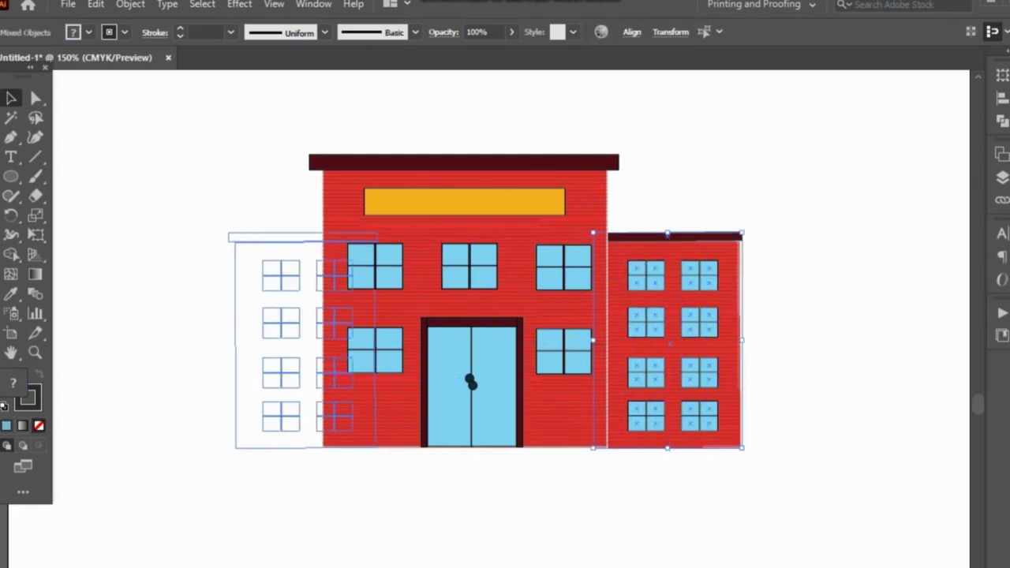
right_click(225, 272)
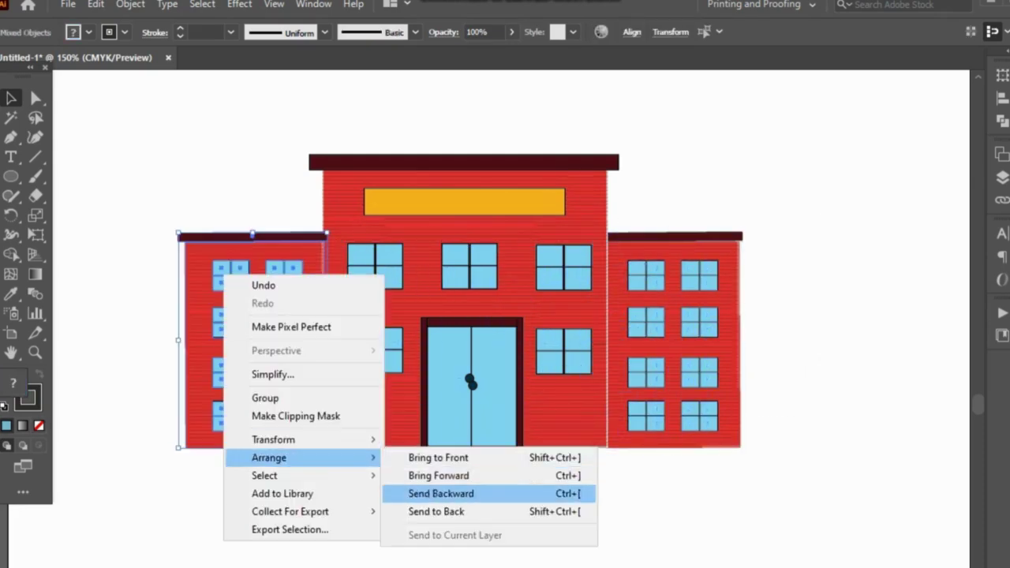
click(444, 491)
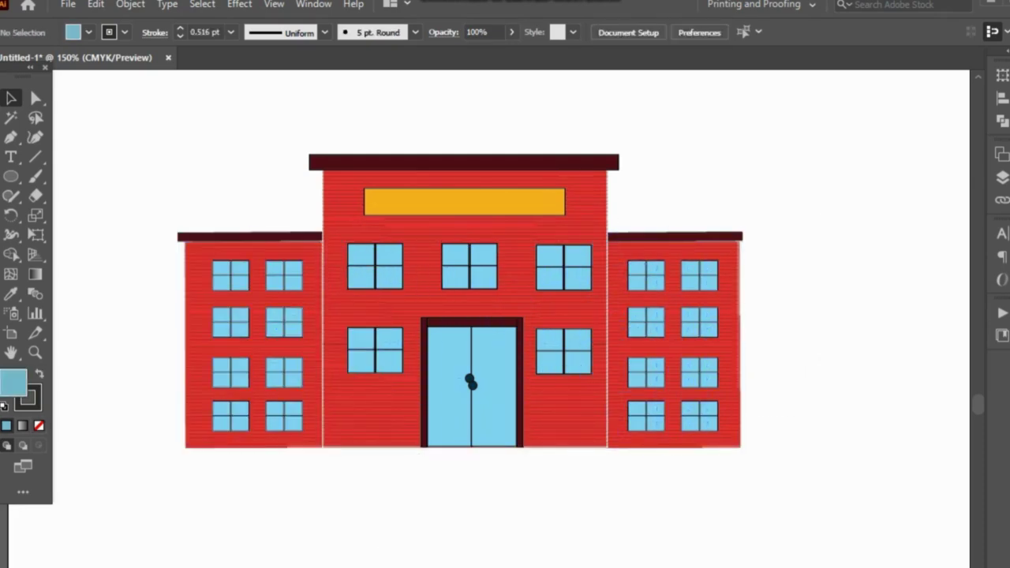
- Draw a wide ground rectangle below the building, extending past both extensions, and shift it down slightly
drag(11, 176, 101, 175)
mouse_move(70, 449)
mouse_down()
mouse_move(477, 525)
mouse_move(901, 567)
mouse_up()
key(v)
key(shift+Down)
key(shift+Down)
key(shift+Down)
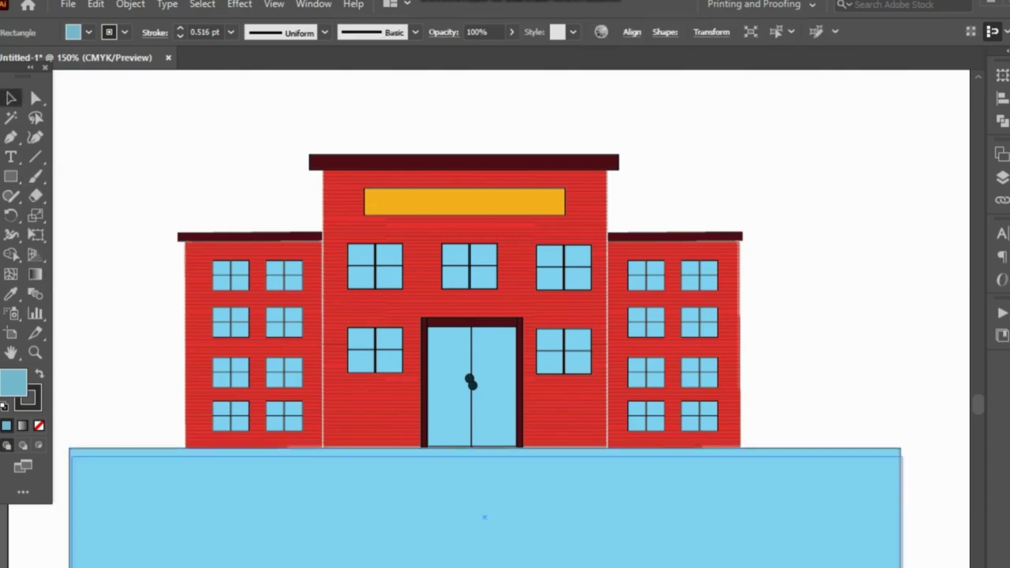
- Fill the ground rectangle with dark green
double_click(13, 383)
click(147, 332)
drag(286, 304, 285, 361)
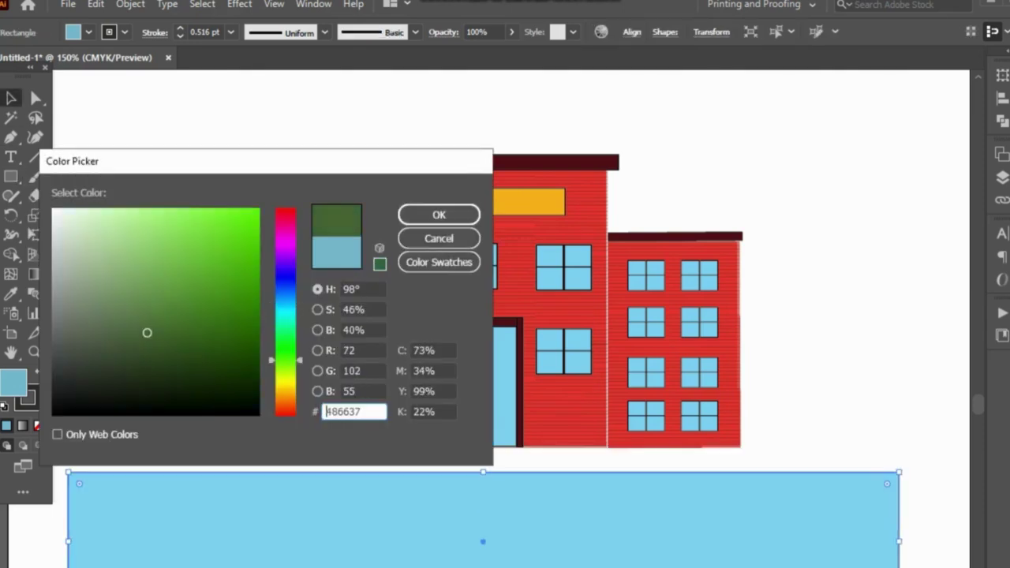
click(182, 340)
click(438, 215)
- Start a Zig Zag effect on the green rectangle with a 2 mm absolute size and 100 ridges per segment
click(314, 4)
mouse_move(239, 5)
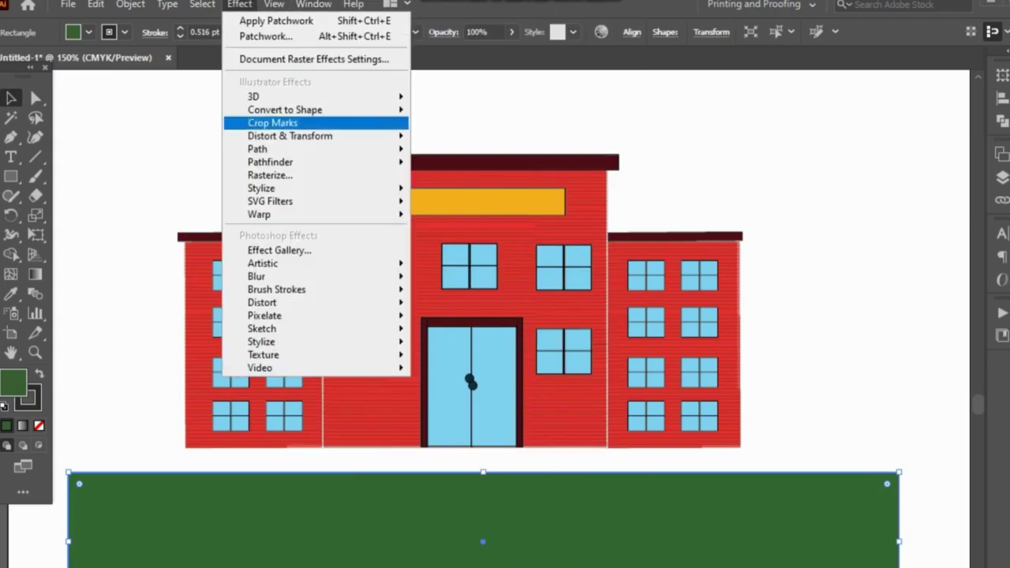
click(446, 216)
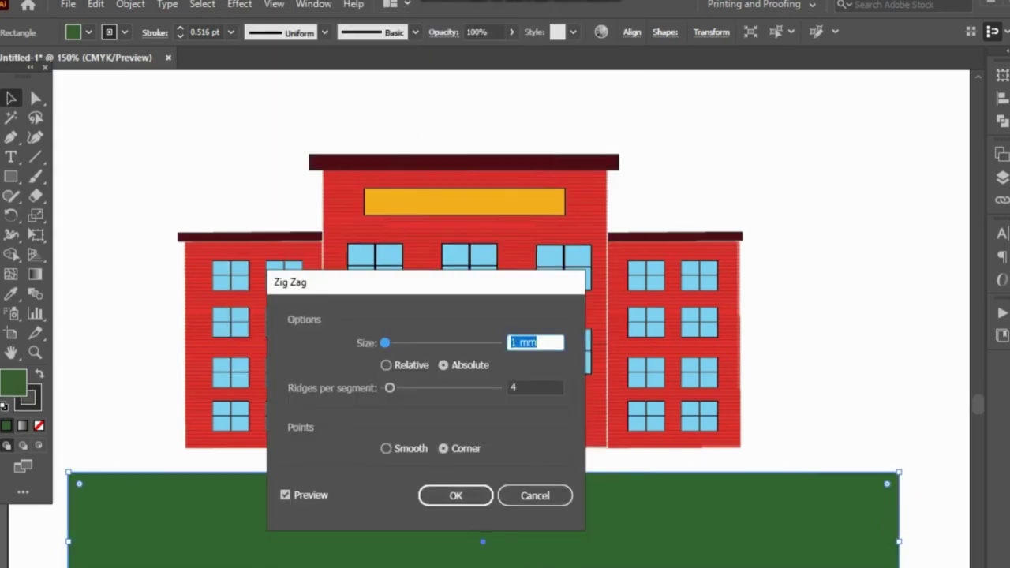
text(2)
key(Tab)
text(100)
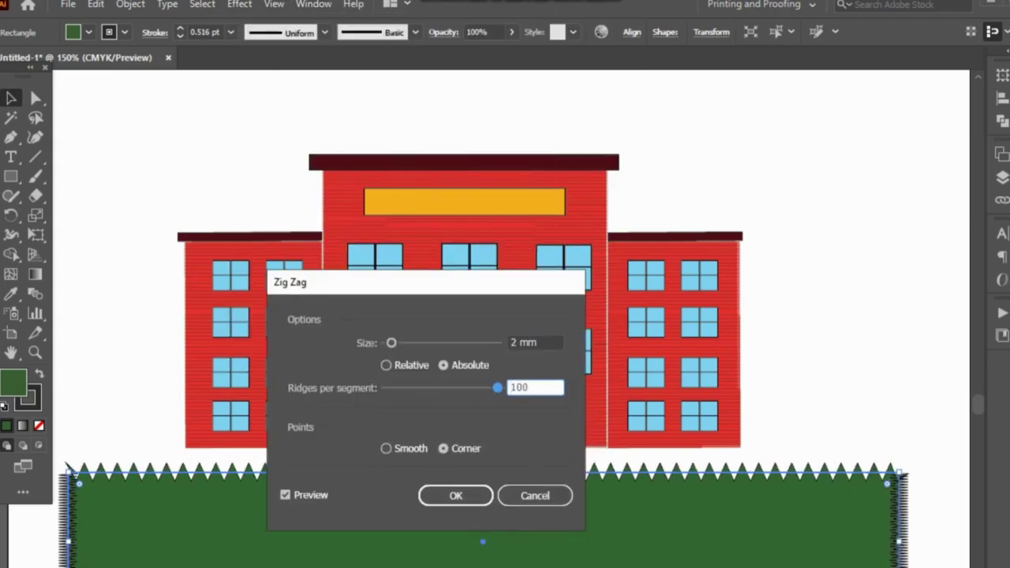
- Switch the Zig Zag size to relative at 1%, apply the effect with corner points, and move the grass down slightly
click(386, 364)
click(517, 343)
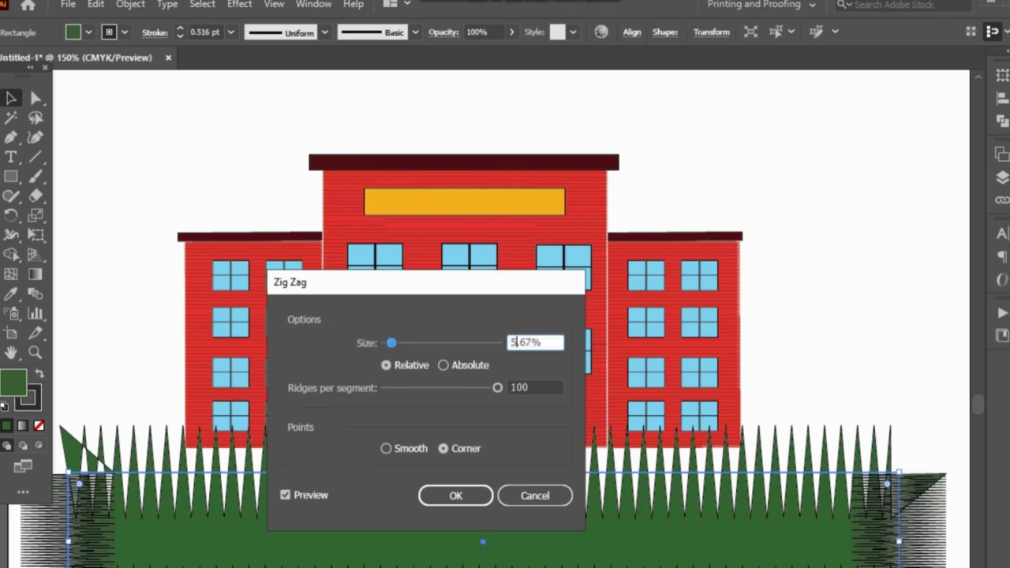
key(Down)
key(Down)
key(Down)
key(Down)
key(Down)
key(Return)
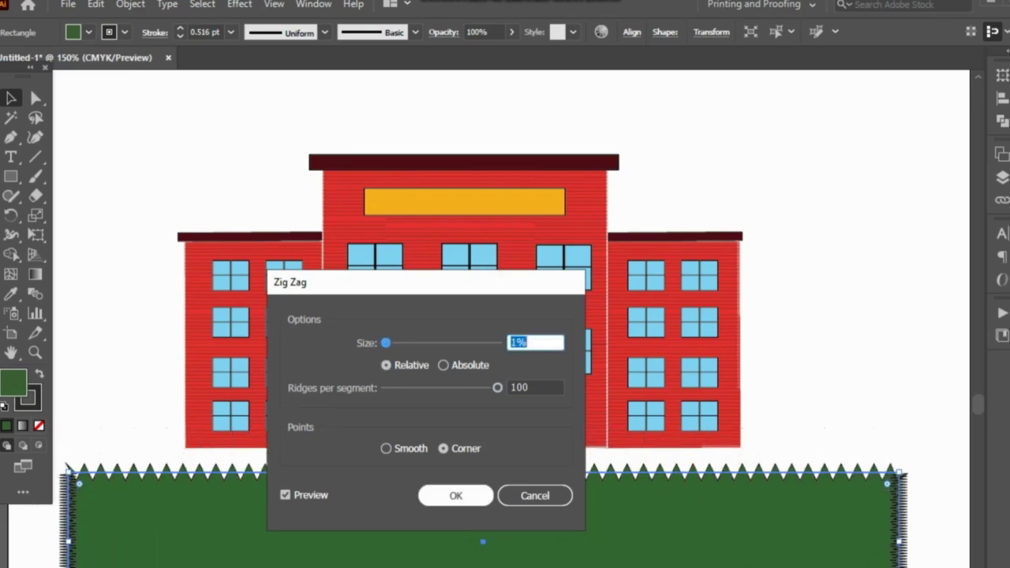
key(shift+Down)
click(36, 98)
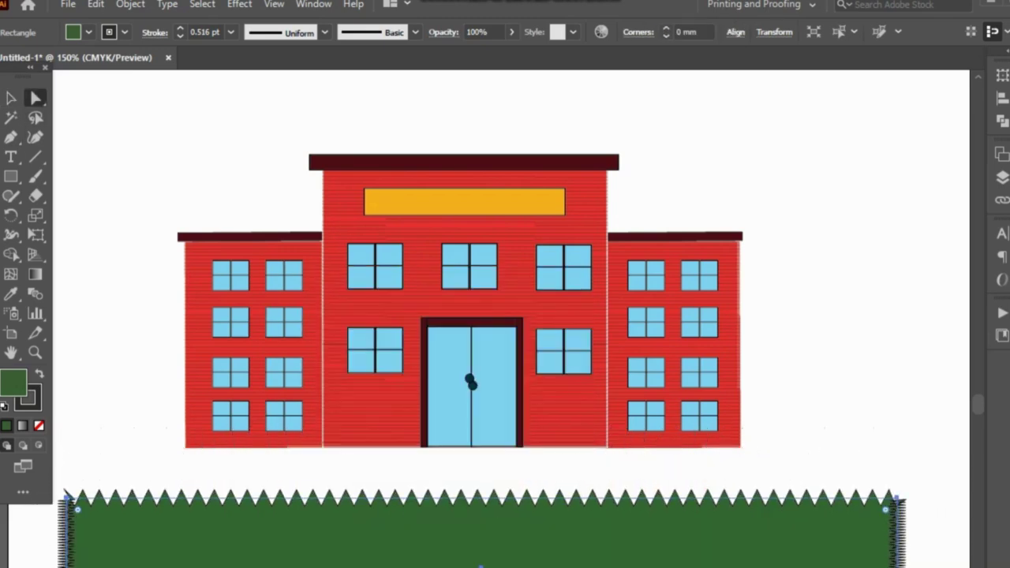
drag(61, 484, 32, 566)
key(Delete)
key(ctrl+z)
- Extend the zigzag grass shape beyond both sides of the artboard by moving its left and right edges outward
scroll(505, 316, right, 3)
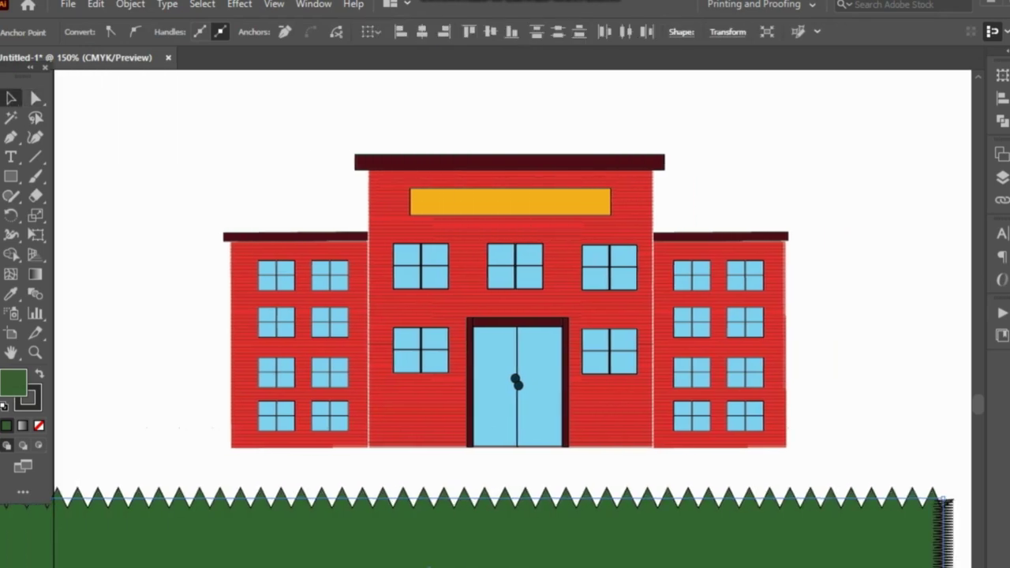
scroll(505, 316, right, 1)
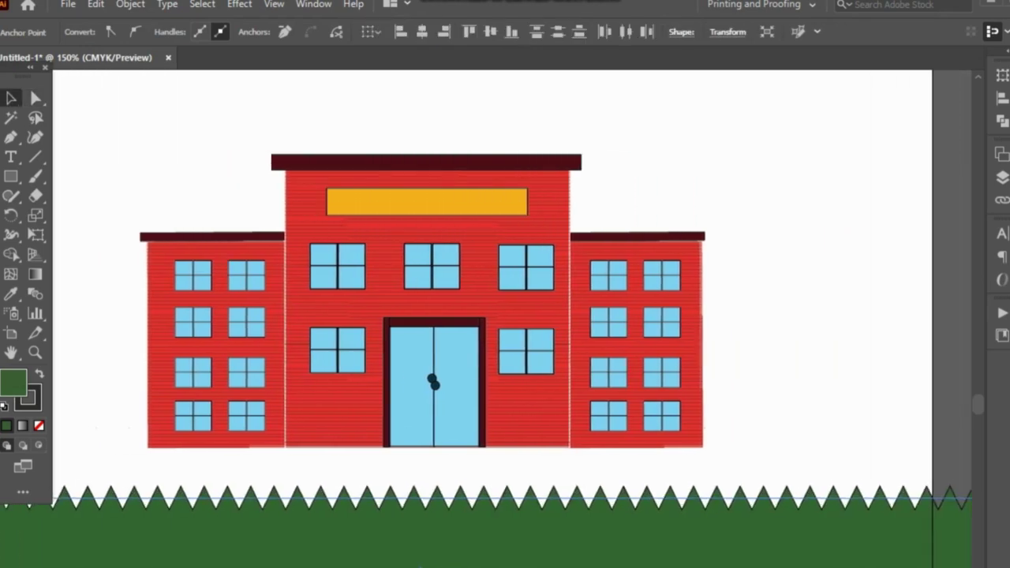
scroll(505, 316, left, 3)
key(ctrl+shift+a)
key(ctrl+plus)
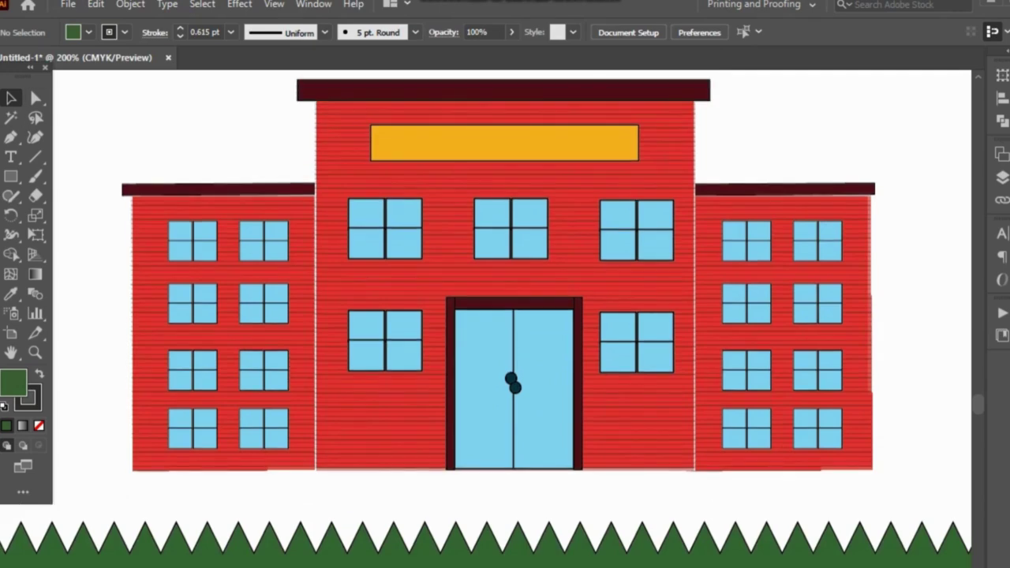
- Try scaling the whole building down slightly and moving the zigzag grass strip up toward its base
drag(130, 80, 857, 462)
click(876, 493)
drag(836, 557, 836, 540)
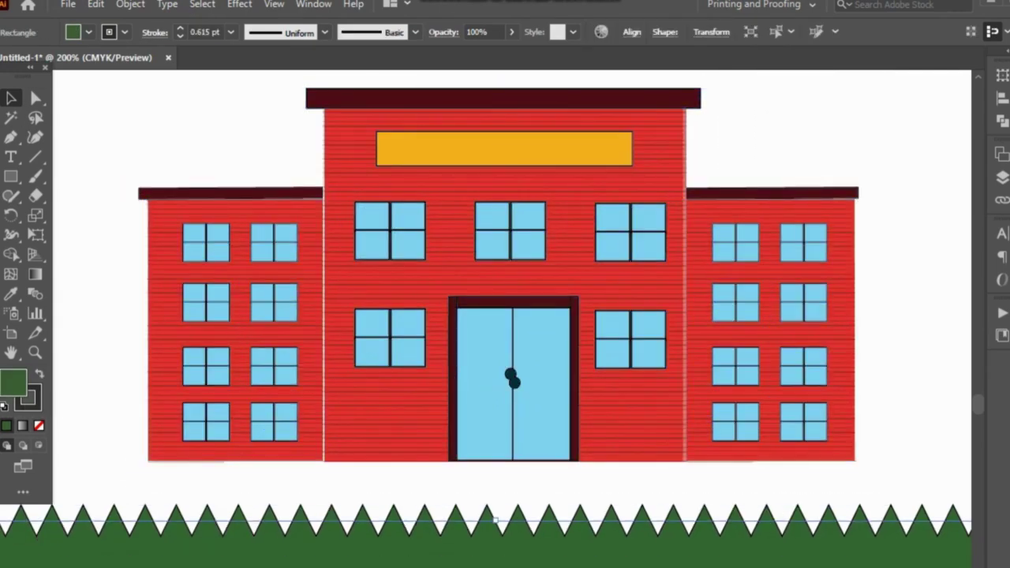
- Try another Zig Zag effect on the green ground rectangle with 90 ridges per segment
click(239, 5)
click(268, 21)
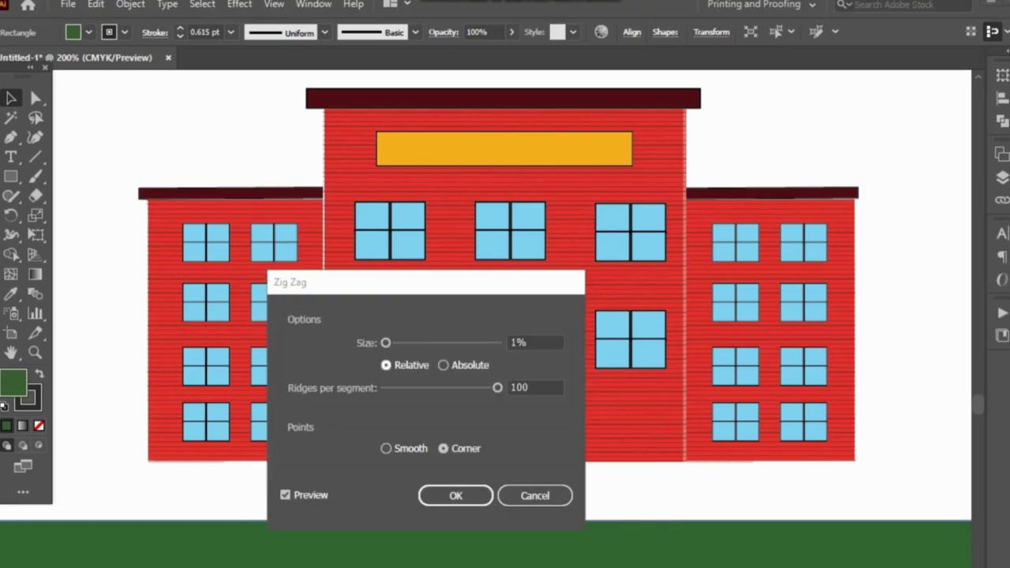
key(Tab)
text(90)
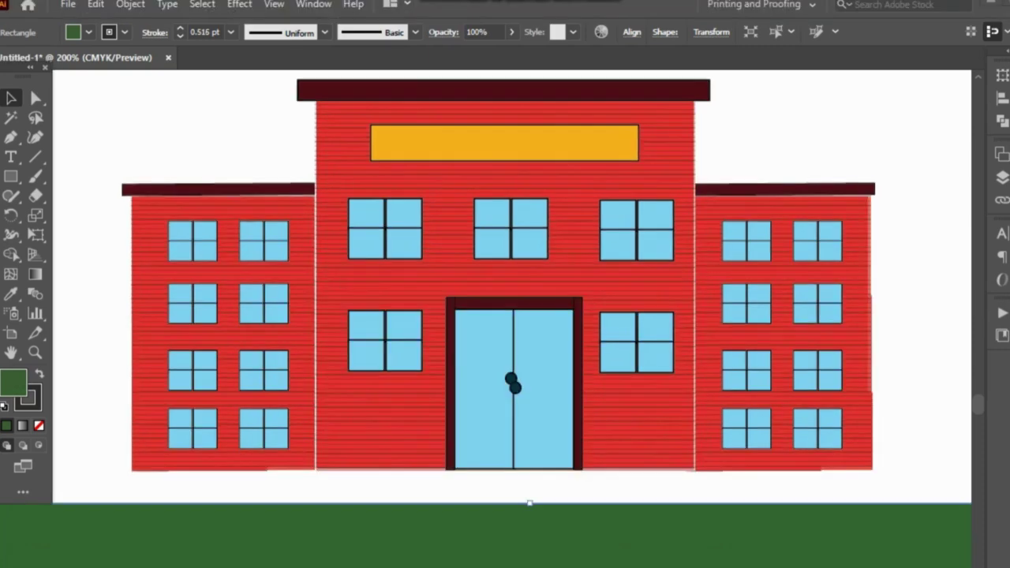
- Apply a Zig Zag effect to the green ground rectangle with 100 ridges per segment and corner points
key(alt+c)
mouse_move(289, 136)
click(441, 249)
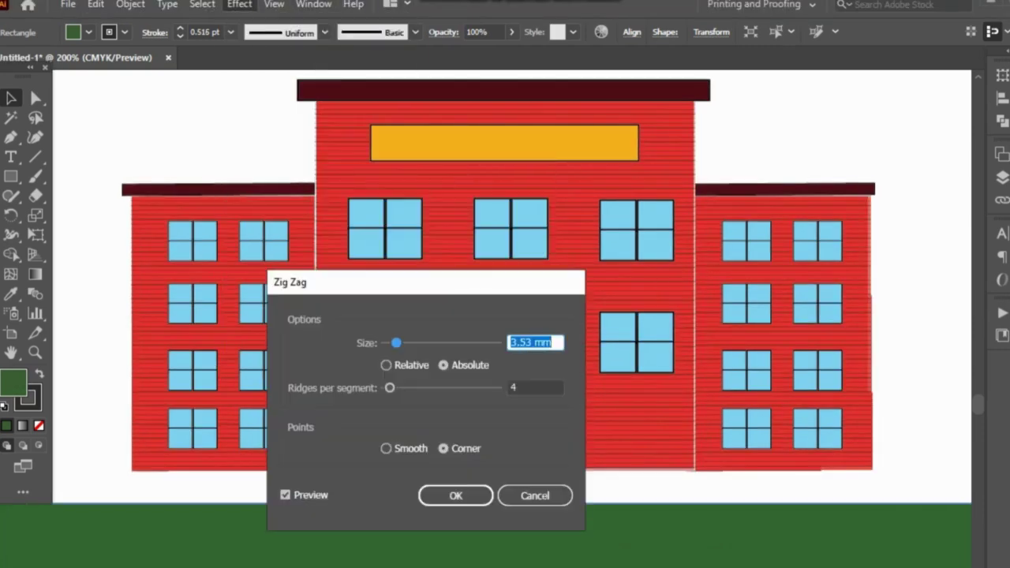
drag(389, 388, 477, 388)
text(100)
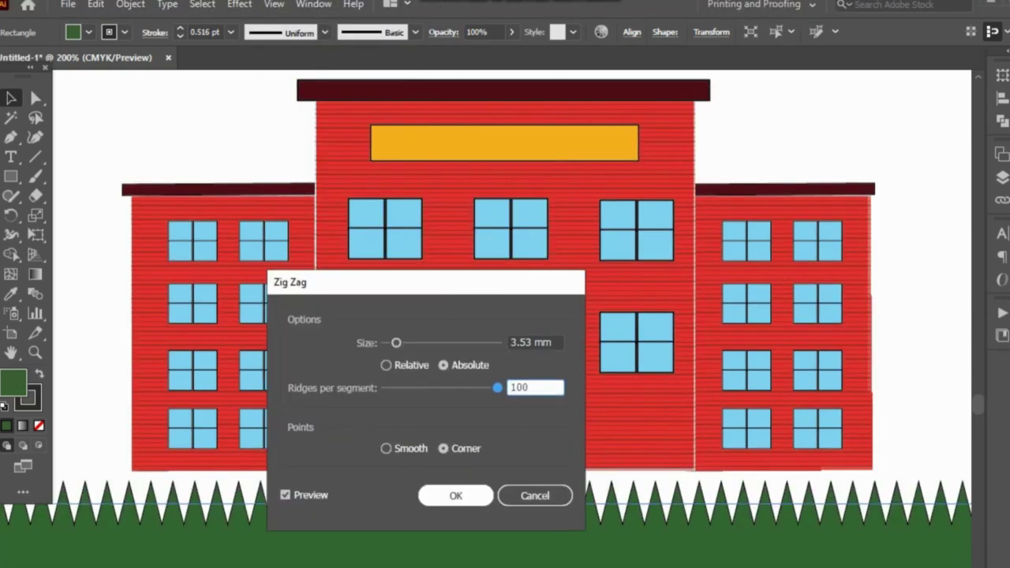
key(Return)
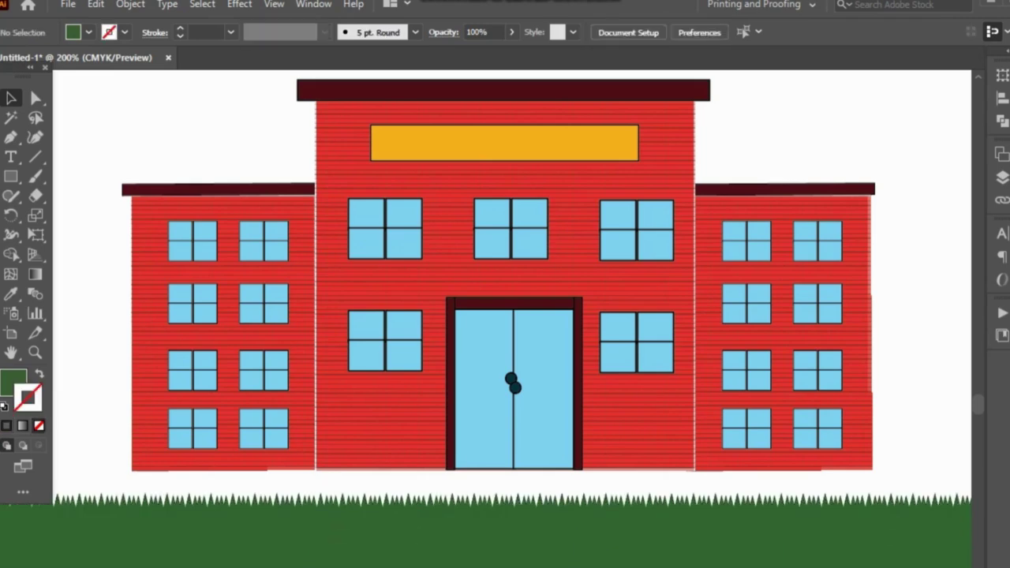
- Add the text SCHOOL over the orange-yellow sign at the top of the building
scroll(486, 302, up, 1)
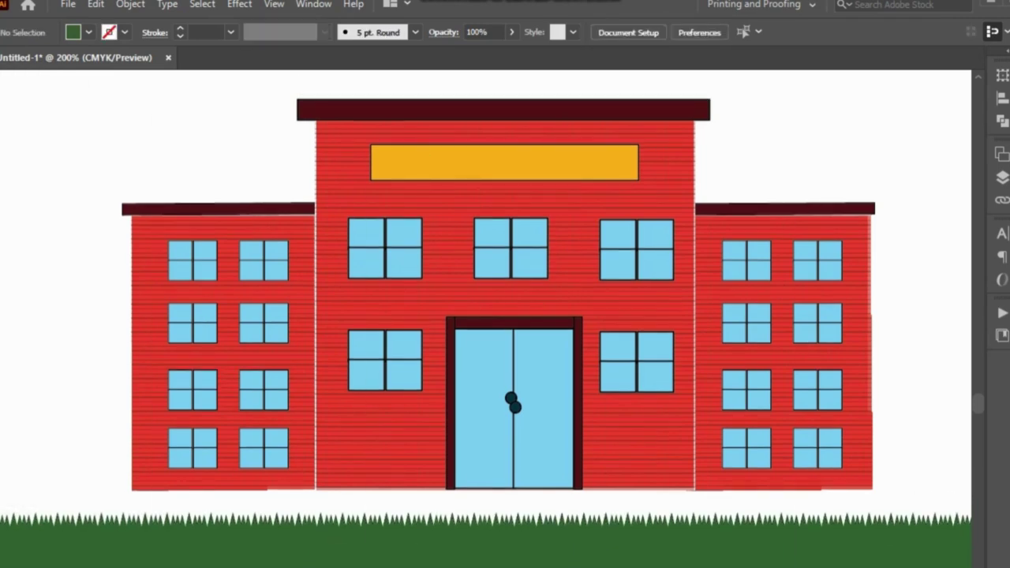
scroll(486, 312, right, 1)
mouse_move(58, 108)
key(t)
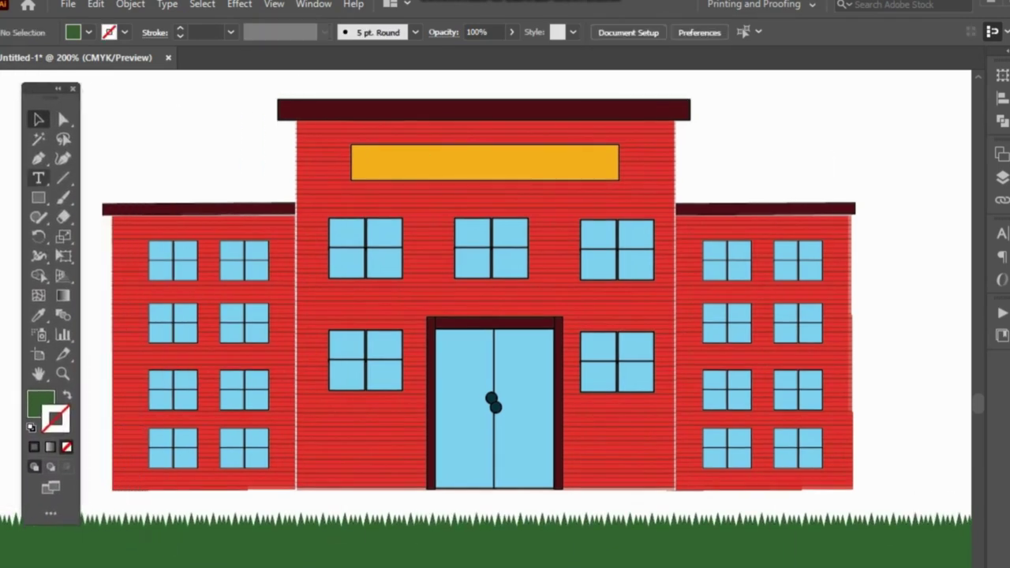
click(424, 158)
key(BackSpace)
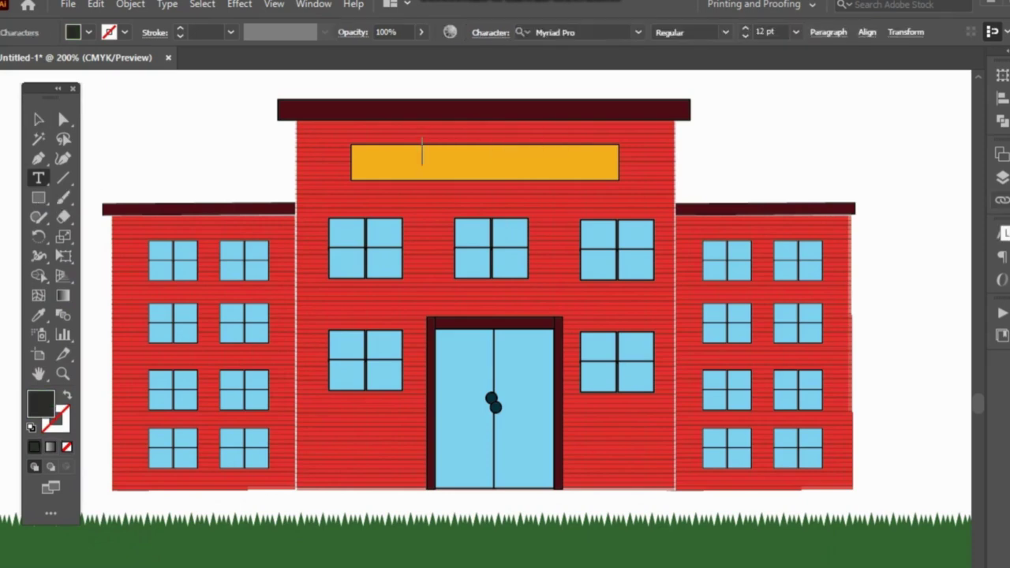
text(SCHOOL)
key(Escape)
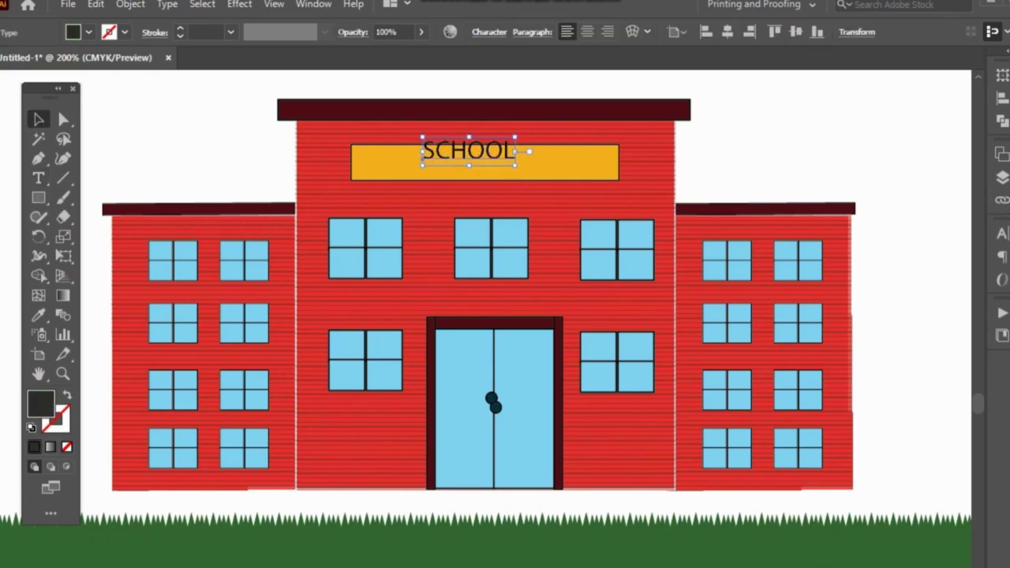
- Enlarge the SCHOOL text slightly and move it down and across to centre it on the sign
key(Down)
key(Down)
key(Down)
key(Down)
key(Down)
key(Down)
key(Right)
key(Right)
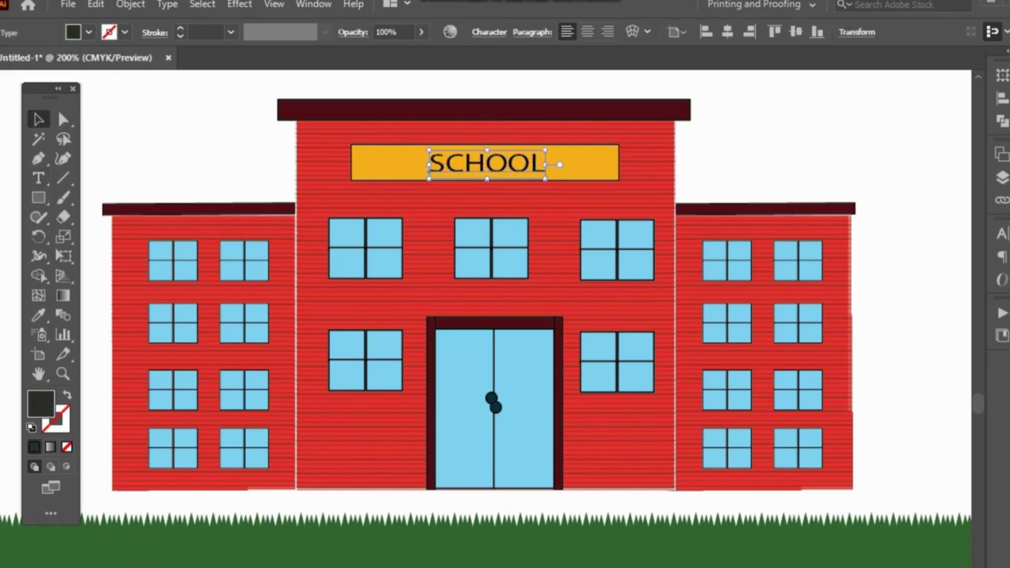
- Give the SCHOOL lettering a 1 pt dark stroke so it looks bolder
click(123, 31)
click(38, 59)
key(Escape)
key(ctrl+shift+a)
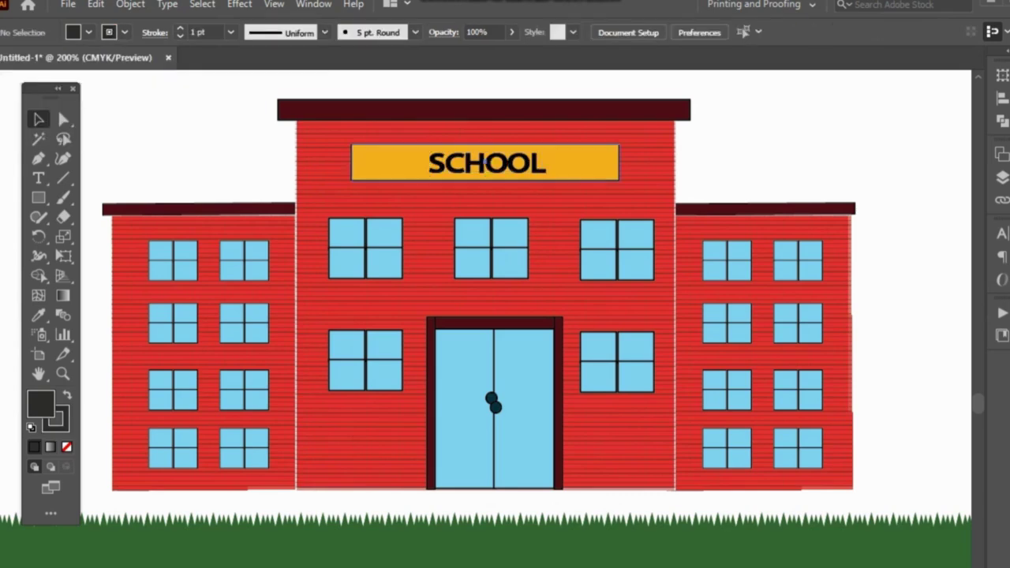
- Fill the sign rectangle behind the SCHOOL text with bright yellow, FFF015
click(588, 161)
double_click(41, 404)
text(FFF015)
key(Return)
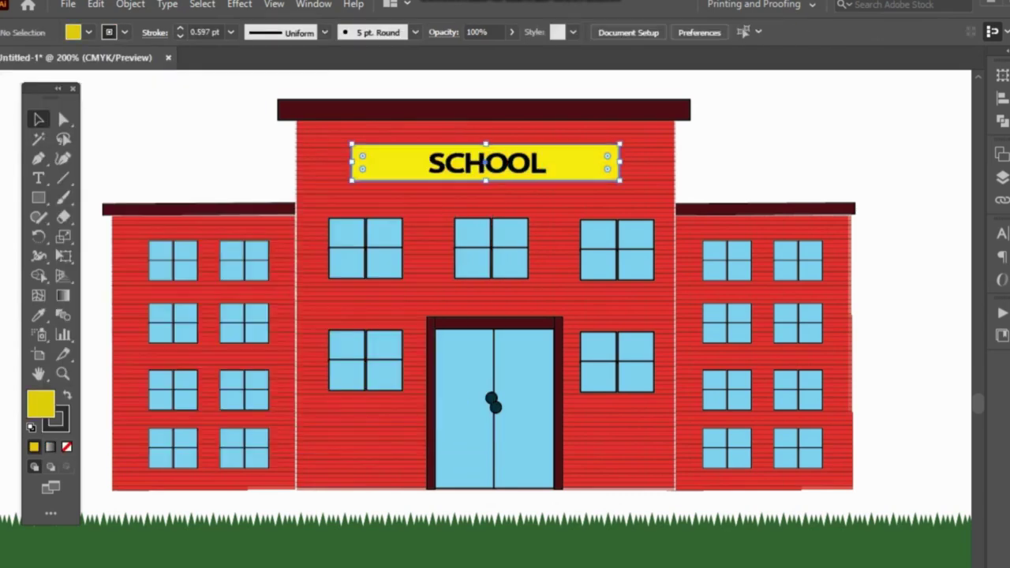
key(ctrl+shift+a)
click(73, 88)
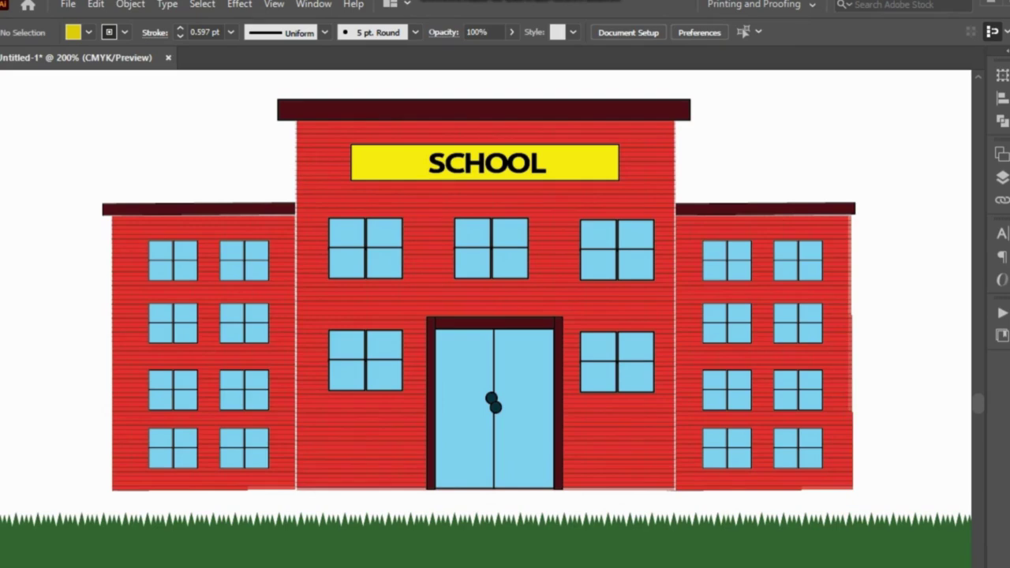
- Enlarge the building's walls, sign, door and upper windows slightly so the base sits closer to the grass
click(493, 548)
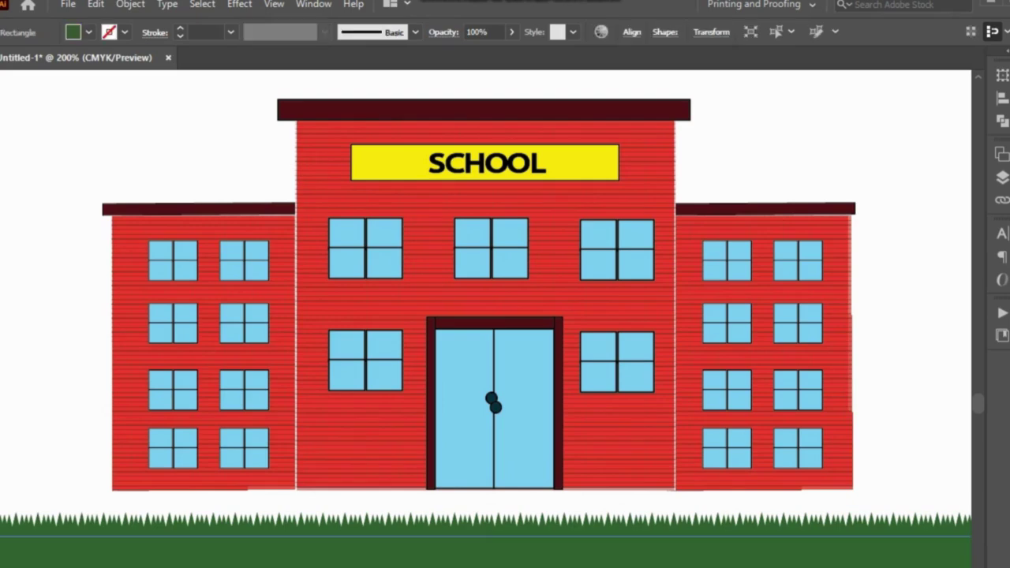
mouse_move(493, 537)
mouse_down()
mouse_move(493, 519)
mouse_move(493, 533)
mouse_up()
drag(75, 120, 868, 441)
drag(866, 304, 883, 304)
click(883, 305)
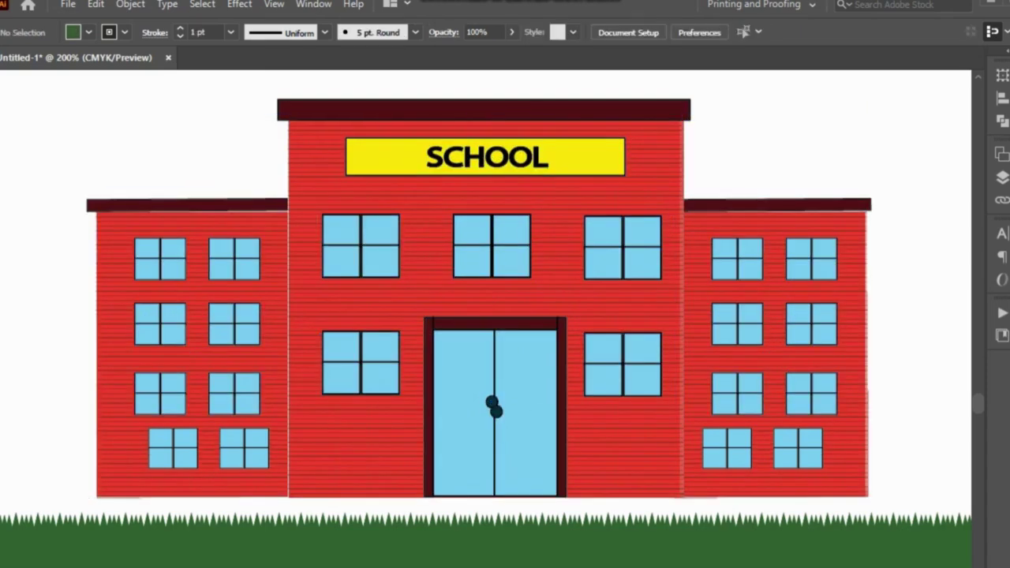
scroll(486, 309, down, 1)
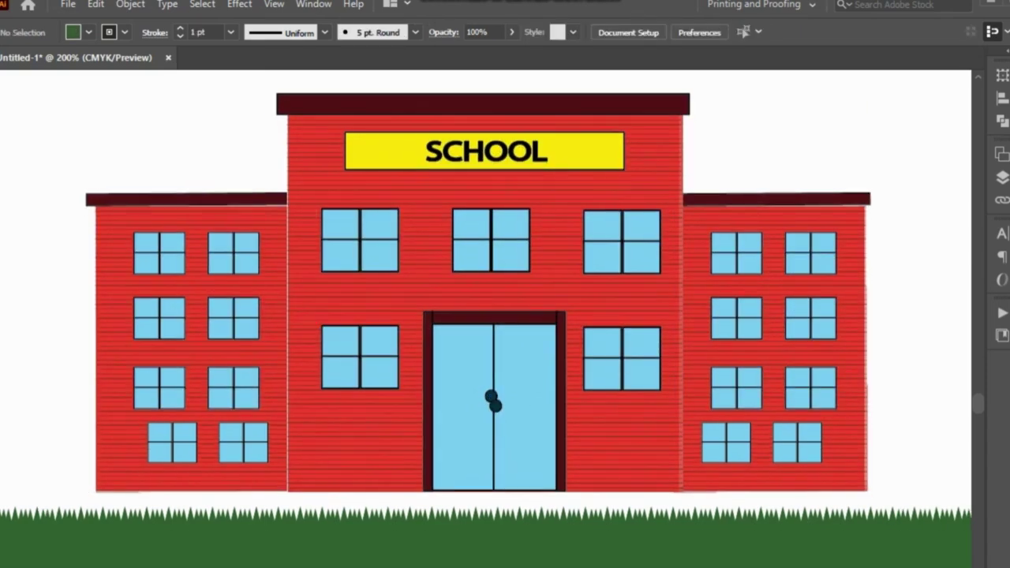
scroll(486, 313, up, 2)
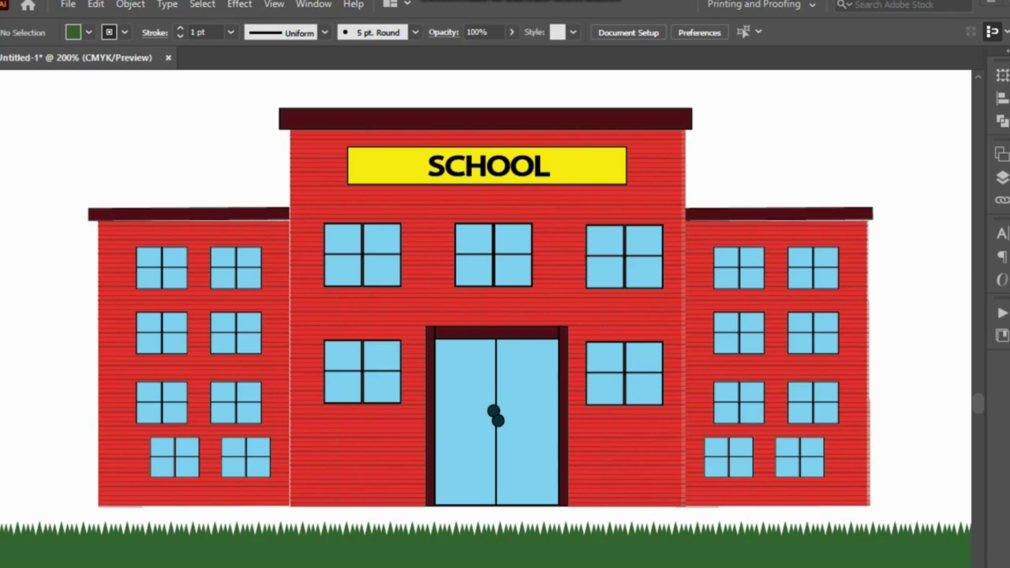
- Reposition the left extension's dark roof bar slightly inward and lower so it rests on the wall
click(111, 214)
drag(88, 214, 94, 214)
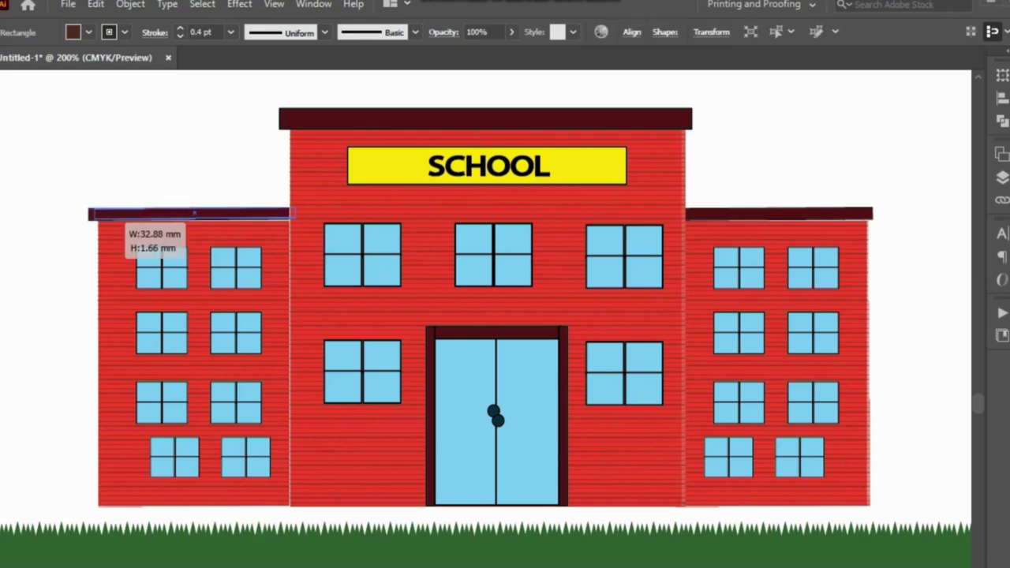
key(ctrl+shift+a)
key(ctrl+z)
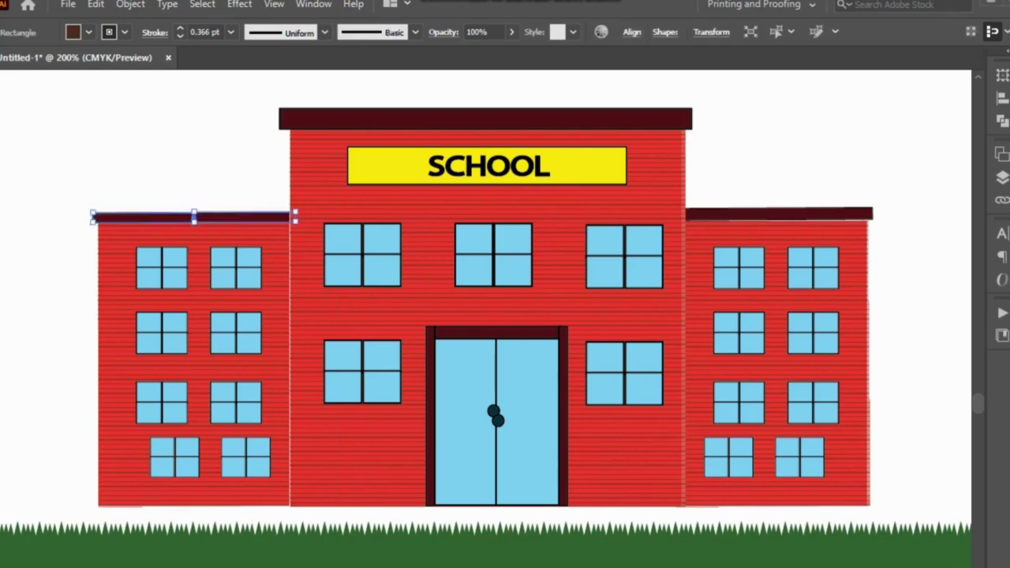
key(ctrl+shift+z)
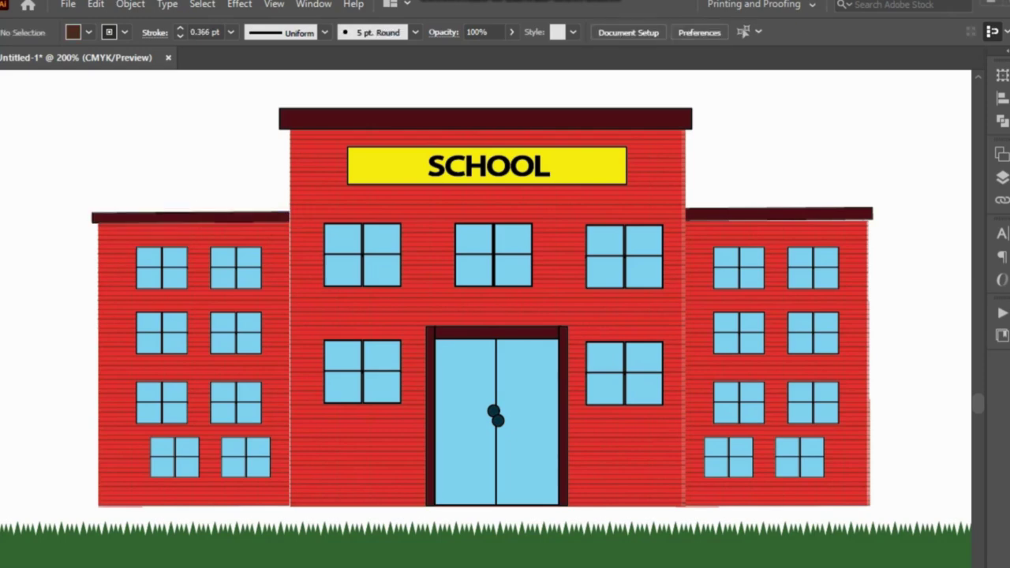